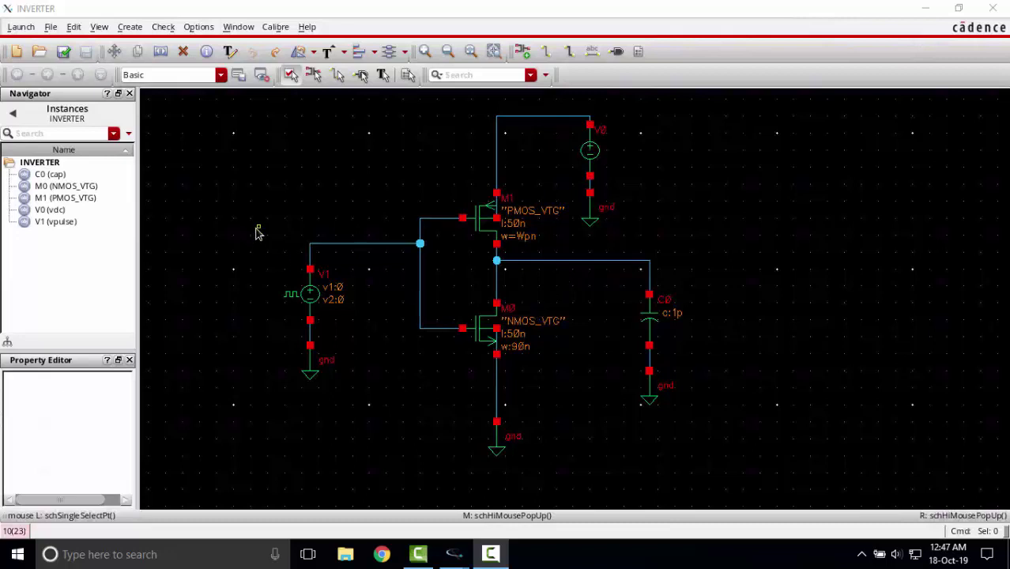
- Delete the V1 pulse source, the ground below M0, and C0's ground and wires
{"action": "left_click_drag", "start_coordinate": [257, 228], "coordinate": [359, 398]}
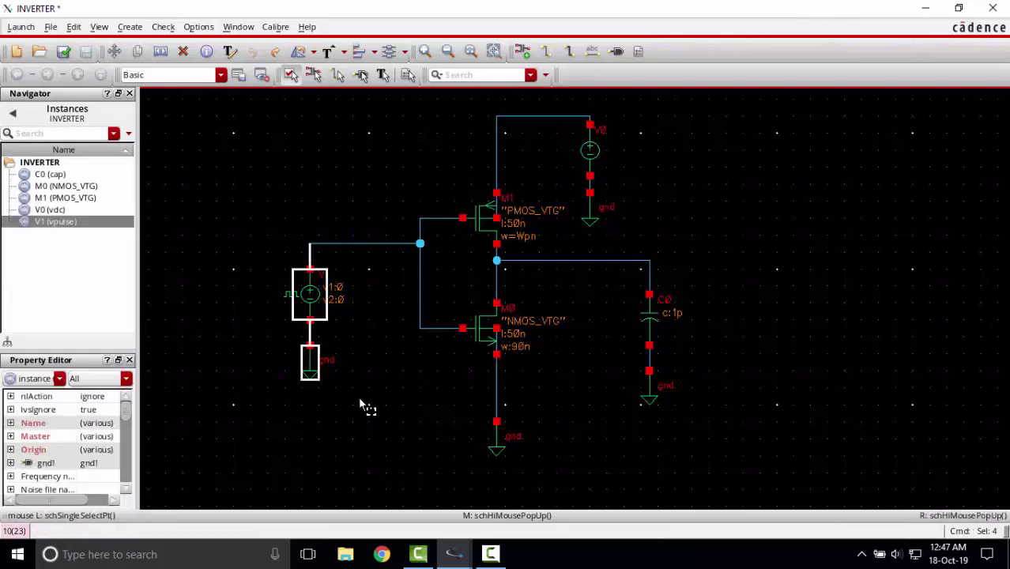
{"action": "key", "text": "Delete"}
{"action": "left_click_drag", "start_coordinate": [471, 394], "coordinate": [542, 472]}
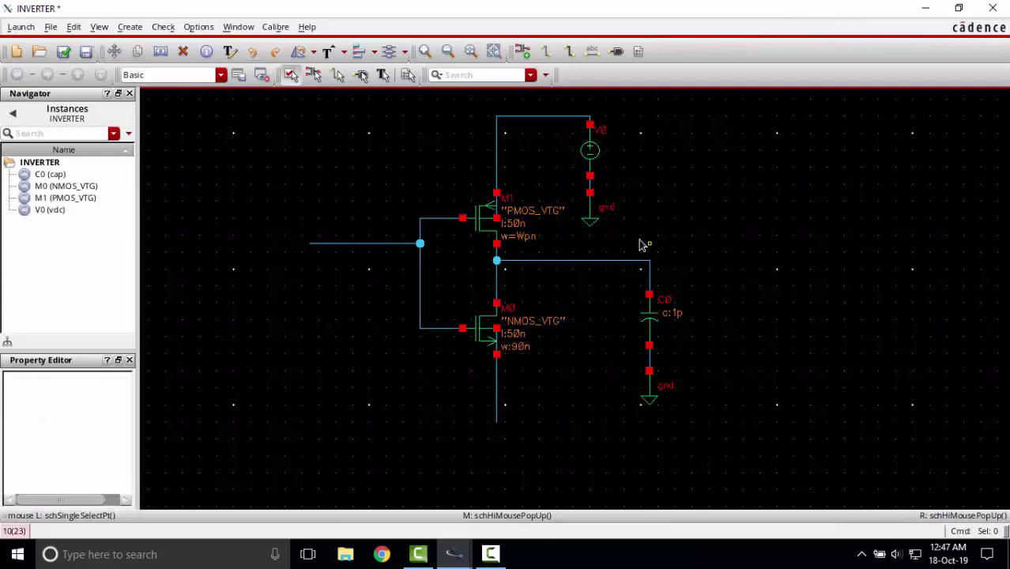
{"action": "left_click_drag", "start_coordinate": [640, 245], "coordinate": [680, 419]}
{"action": "key", "text": "Delete"}
- Delete the C0 capacitor and the V0 source with its wires
{"action": "left_click_drag", "start_coordinate": [616, 278], "coordinate": [699, 358]}
{"action": "key", "text": "Delete"}
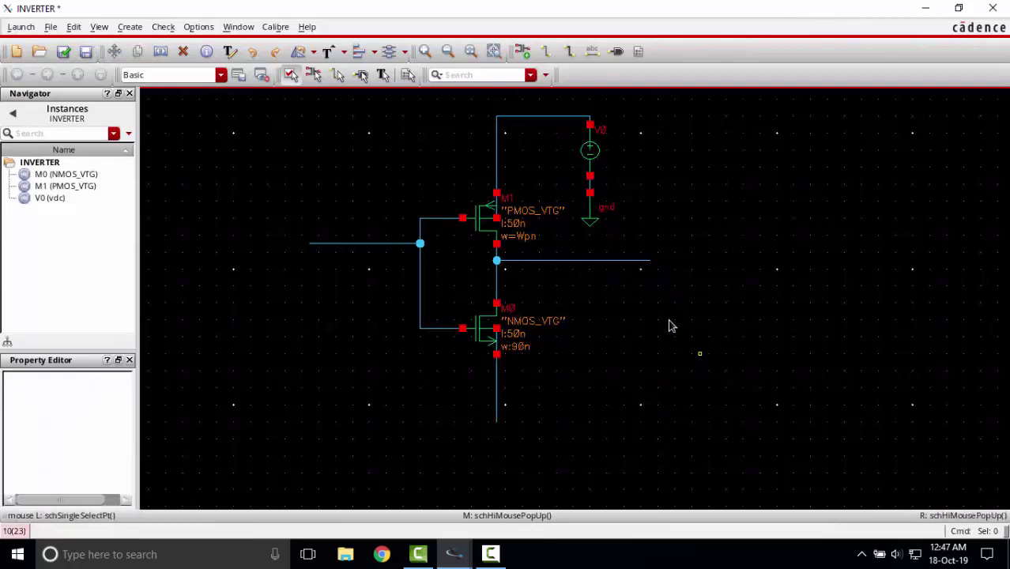
{"action": "key", "text": "shift+z"}
{"action": "left_click_drag", "start_coordinate": [598, 190], "coordinate": [645, 278]}
{"action": "key", "text": "Delete"}
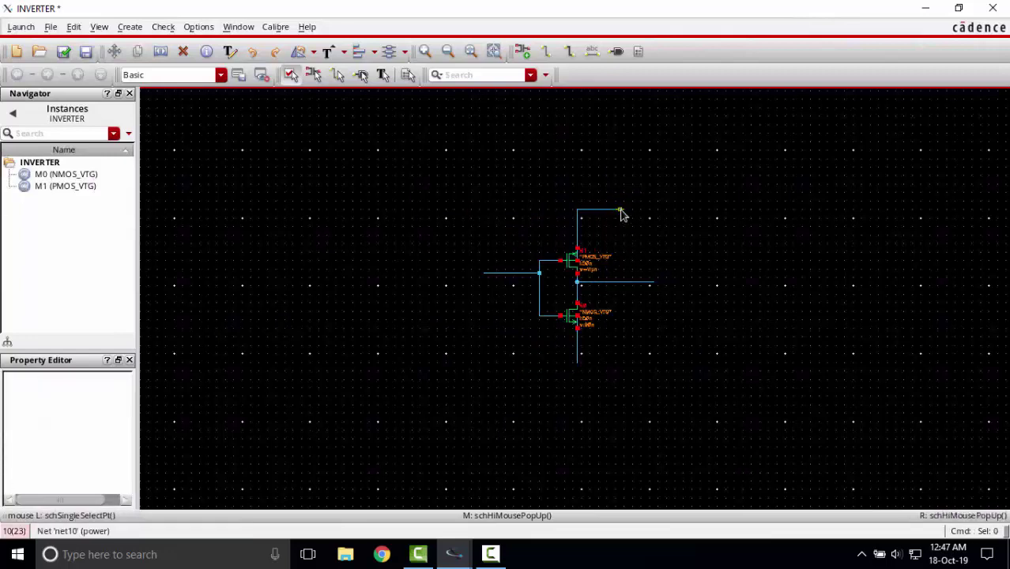
{"action": "key", "text": "Delete"}
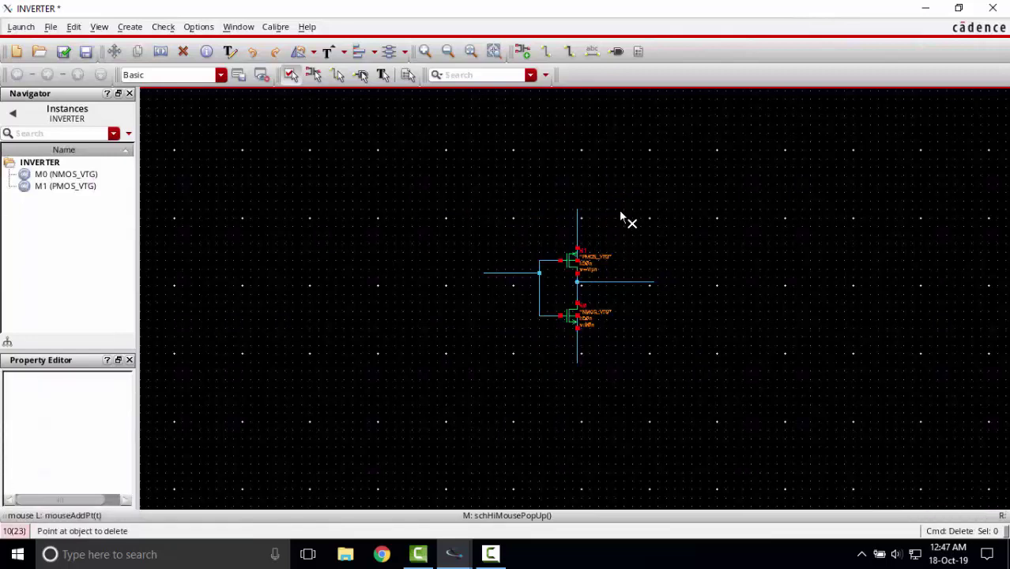
{"action": "key", "text": "Escape"}
{"action": "scroll", "coordinate": [568, 227], "scroll_direction": "up", "scroll_amount": 1}
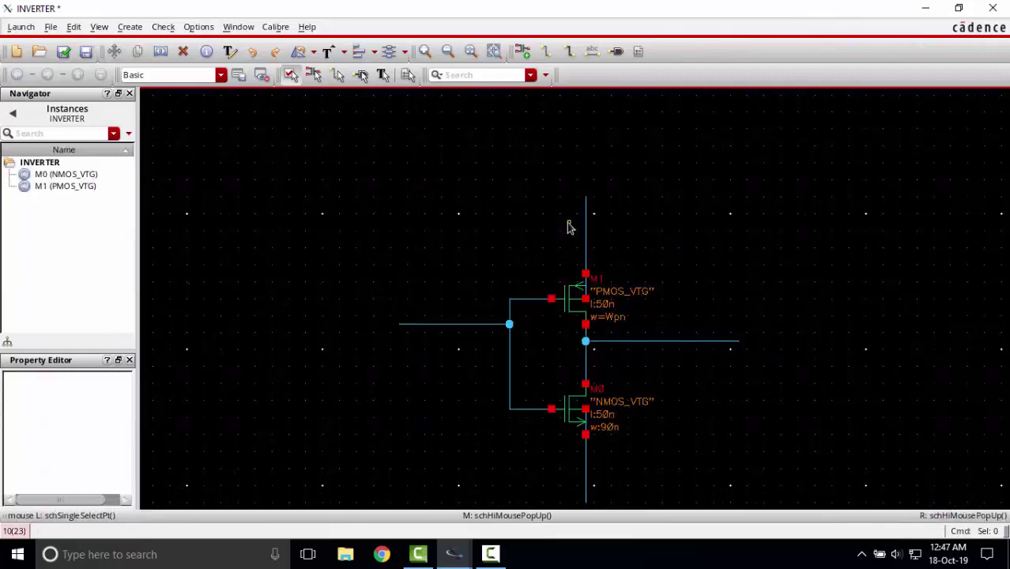
- Place the Vin input pin at the left end of the gate wire
{"action": "left_click", "coordinate": [125, 30]}
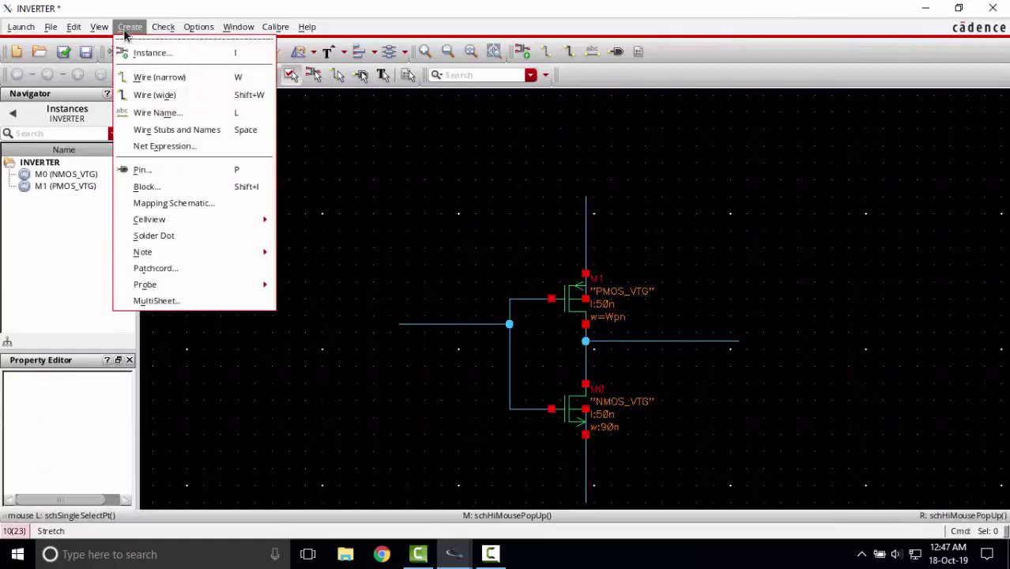
{"action": "left_click", "coordinate": [150, 173]}
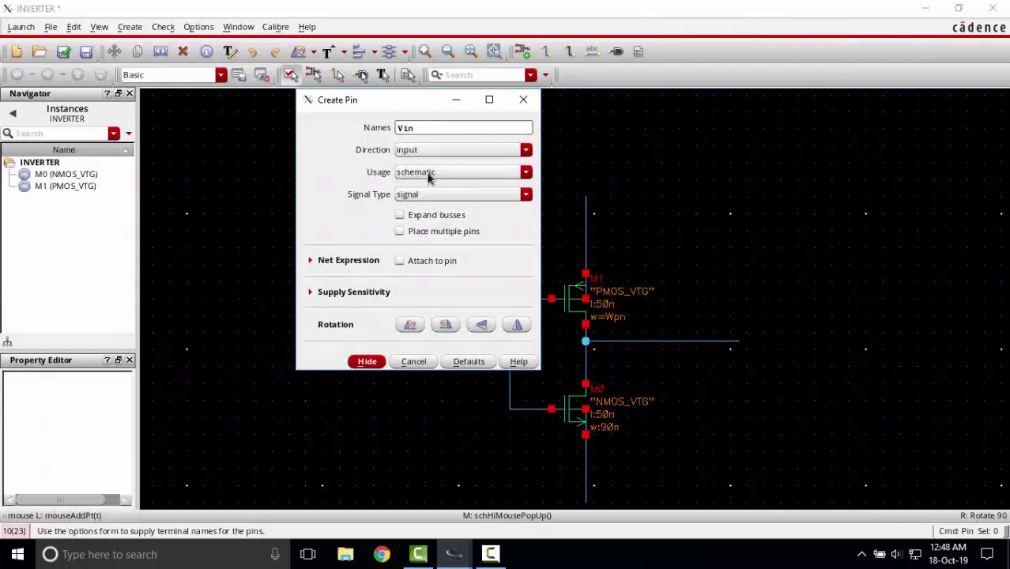
{"action": "left_click", "coordinate": [366, 362]}
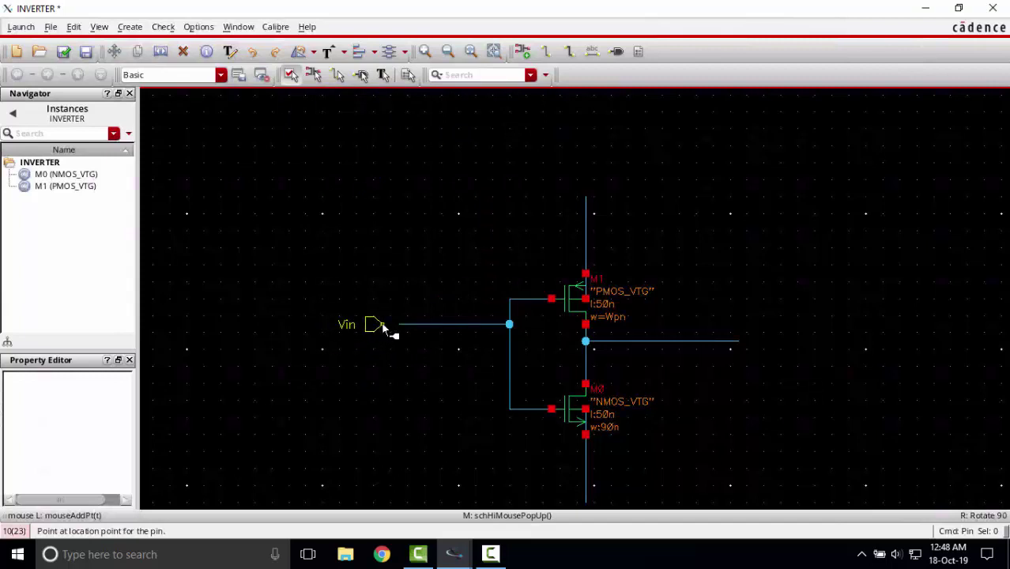
{"action": "left_click", "coordinate": [382, 326]}
{"action": "key", "text": "Escape"}
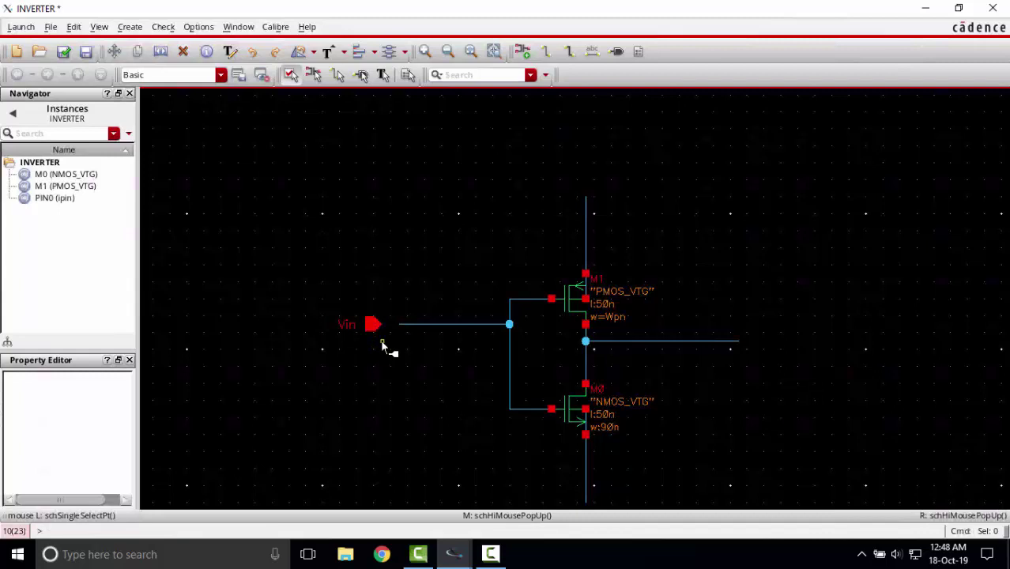
- Place a Vout pin with output direction at the right end of the output wire
{"action": "key", "text": "p"}
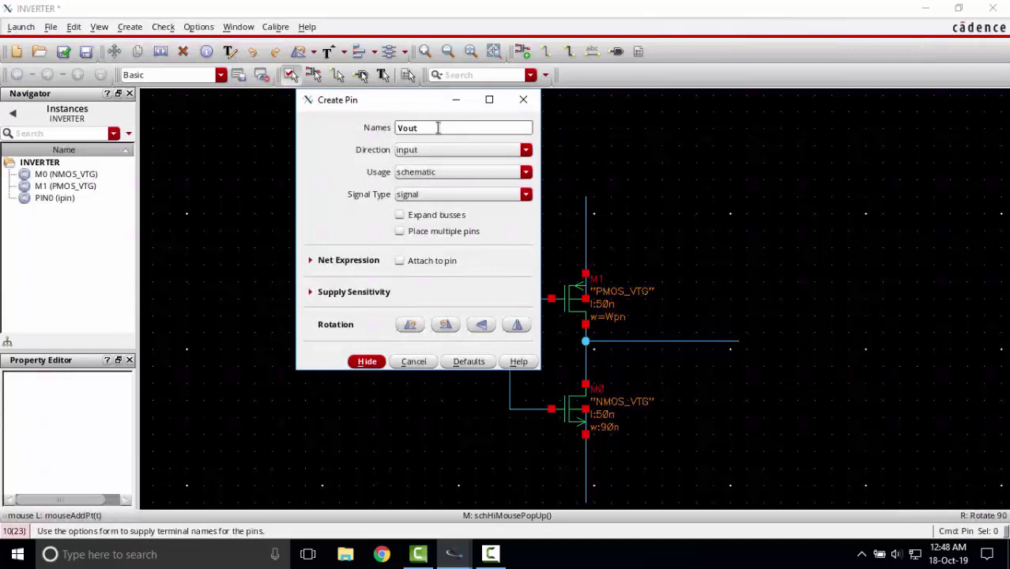
{"action": "left_click", "coordinate": [445, 150]}
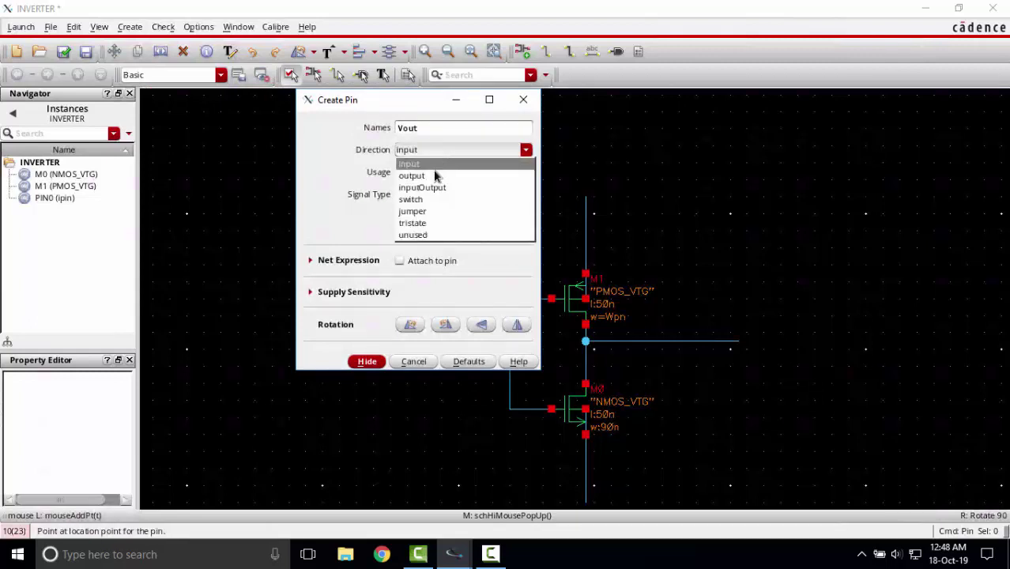
{"action": "left_click", "coordinate": [428, 176]}
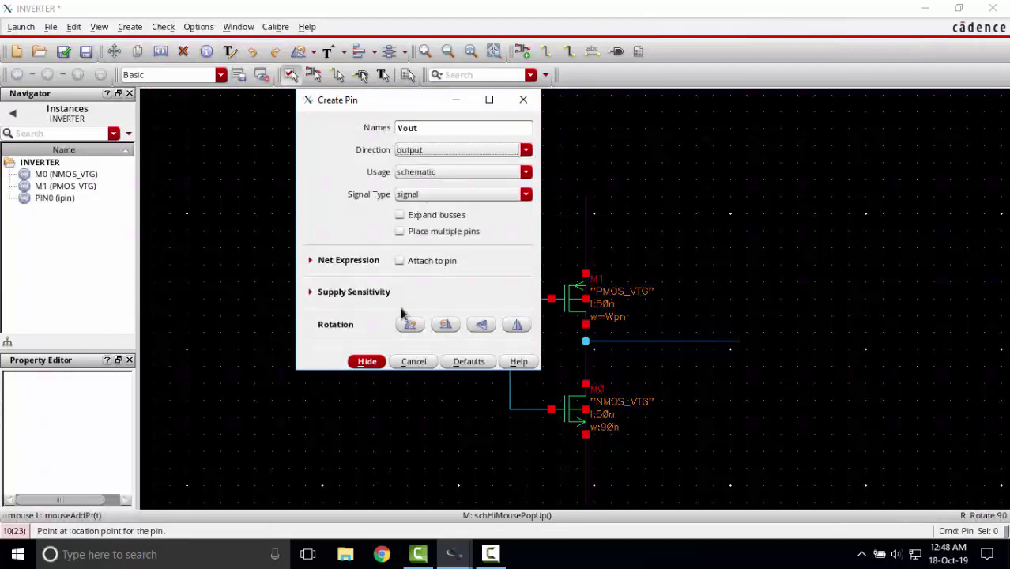
{"action": "left_click", "coordinate": [369, 362]}
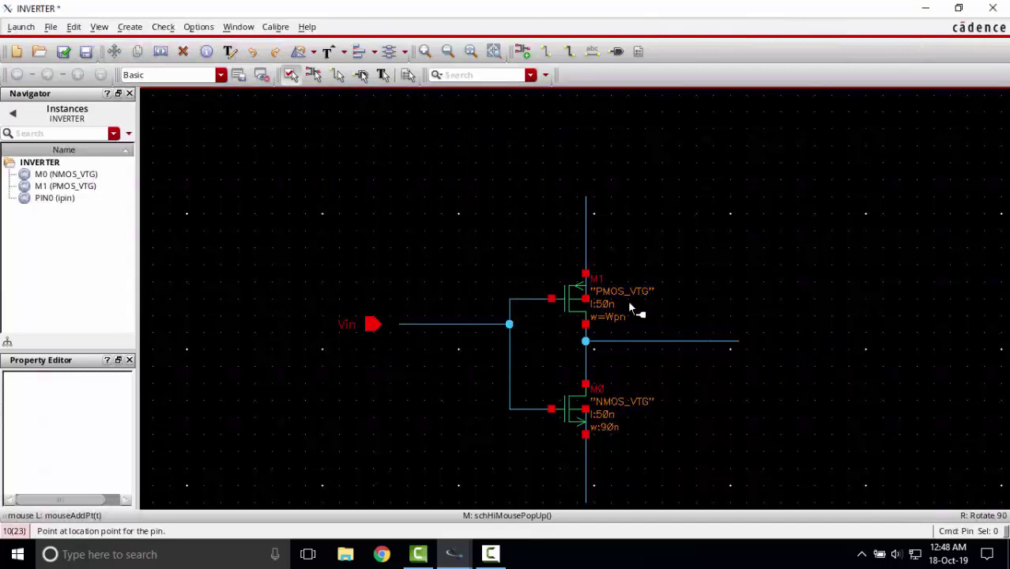
{"action": "left_click", "coordinate": [760, 341]}
{"action": "key", "text": "Escape"}
{"action": "scroll", "coordinate": [623, 293], "scroll_direction": "down", "scroll_amount": 1, "text": "ctrl"}
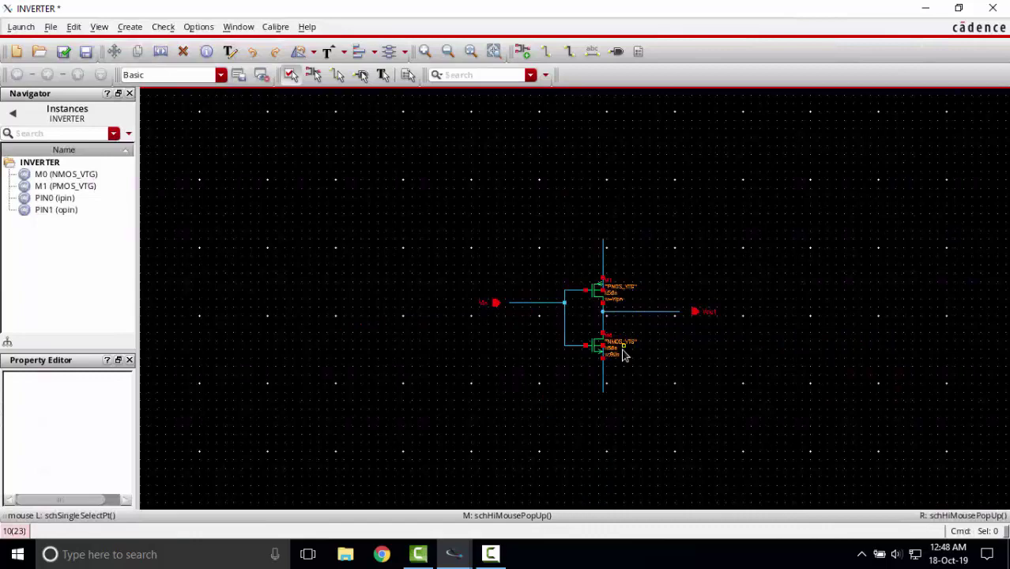
- Place a rotated, downward-pointing VDD input pin at the top of the PMOS wire
{"action": "scroll", "coordinate": [624, 355], "scroll_direction": "up", "scroll_amount": 1, "text": "ctrl"}
{"action": "key", "text": "p"}
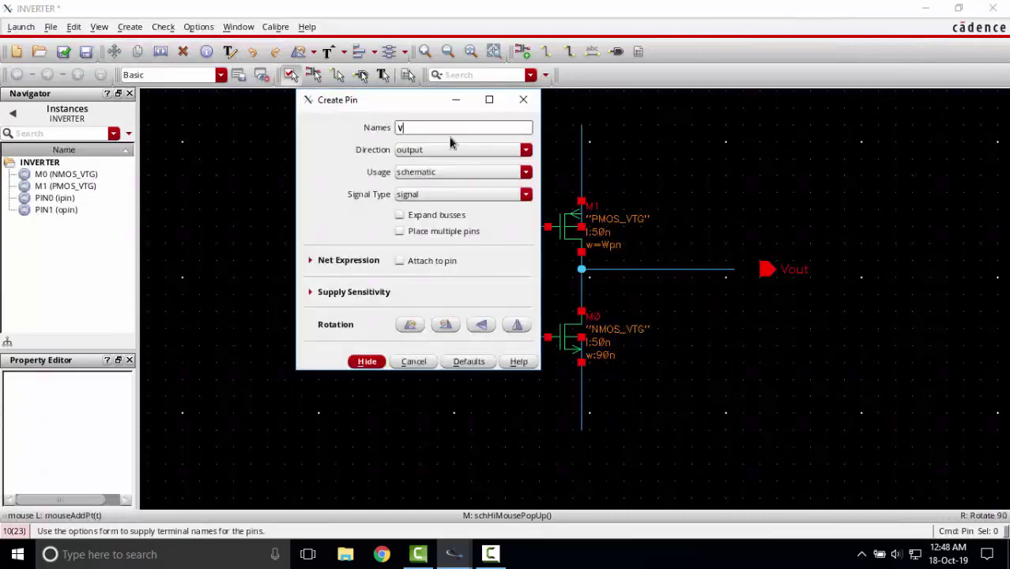
{"action": "type", "text": "VDD"}
{"action": "left_click", "coordinate": [451, 151]}
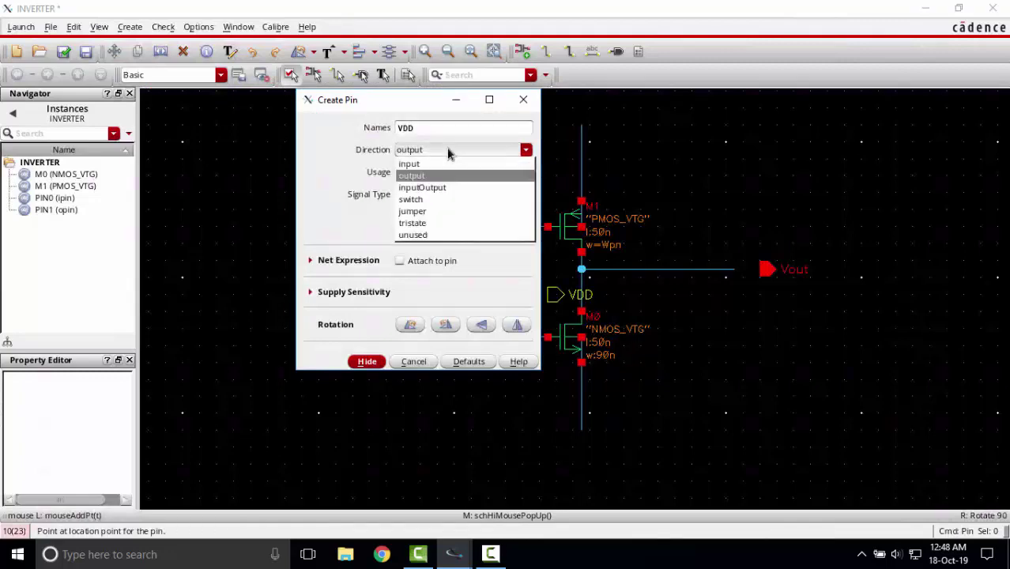
{"action": "left_click", "coordinate": [440, 170]}
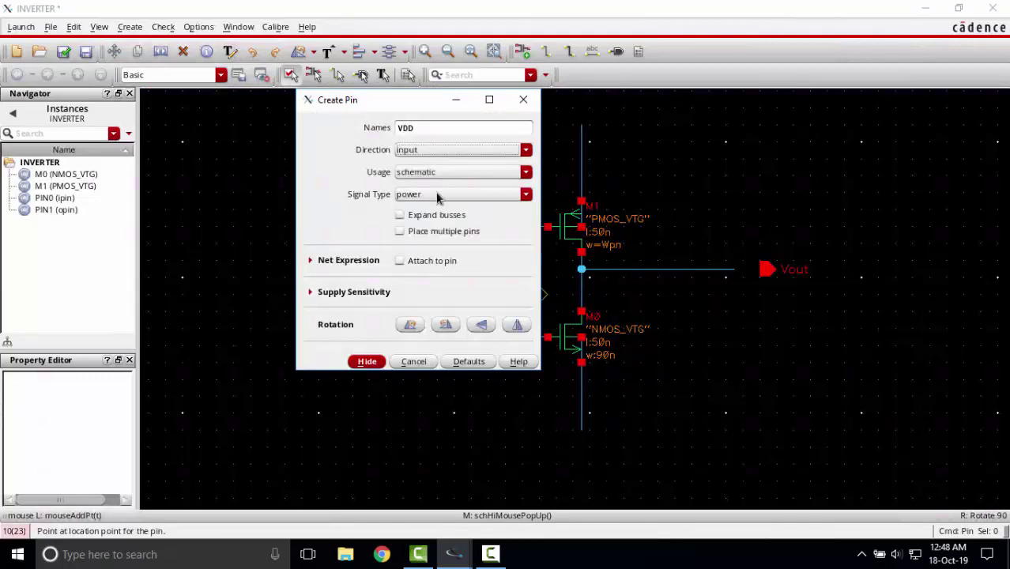
{"action": "left_click", "coordinate": [368, 362]}
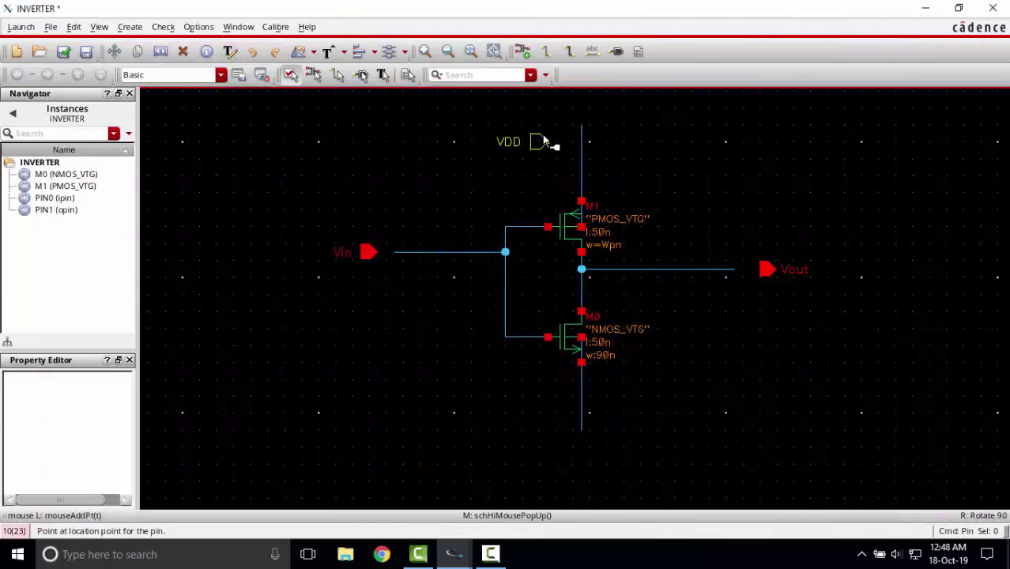
{"action": "scroll", "coordinate": [540, 183], "scroll_direction": "down", "scroll_amount": 2}
{"action": "scroll", "coordinate": [550, 150], "scroll_direction": "up", "scroll_amount": 4}
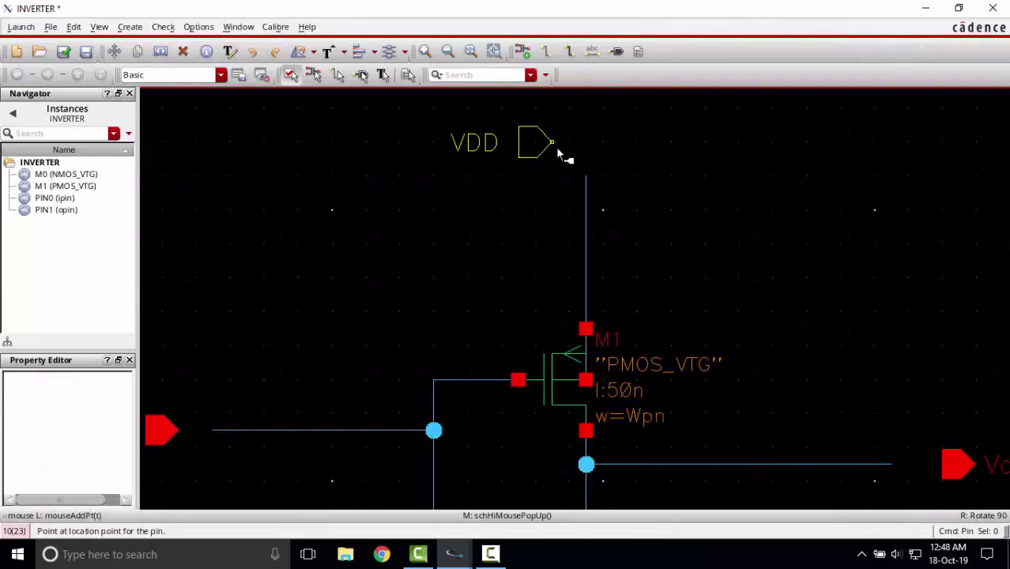
{"action": "key", "text": "r"}
{"action": "key", "text": "r"}
{"action": "key", "text": "r"}
{"action": "scroll", "coordinate": [579, 167], "scroll_direction": "down", "scroll_amount": 2}
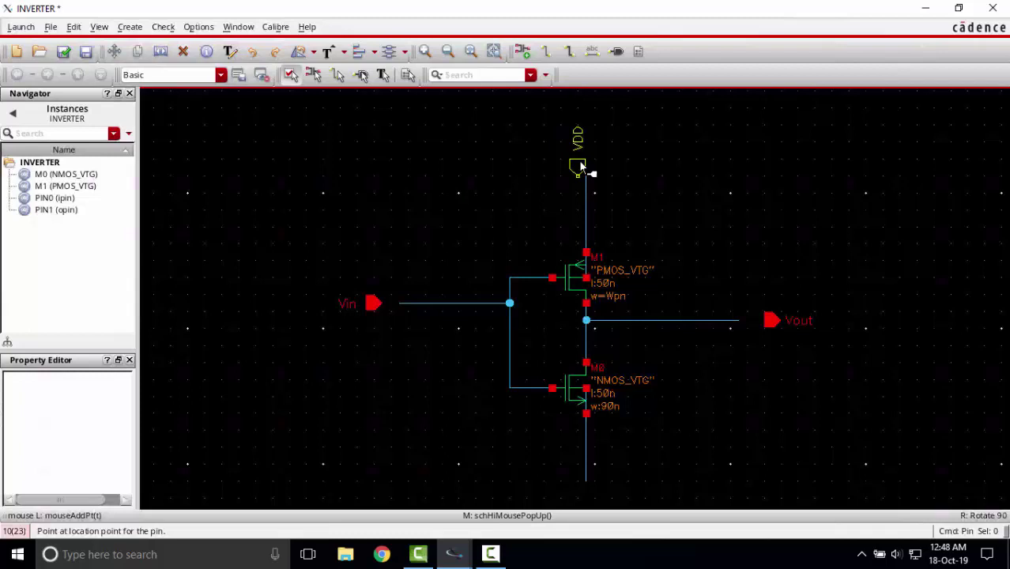
{"action": "scroll", "coordinate": [586, 166], "scroll_direction": "up", "scroll_amount": 2}
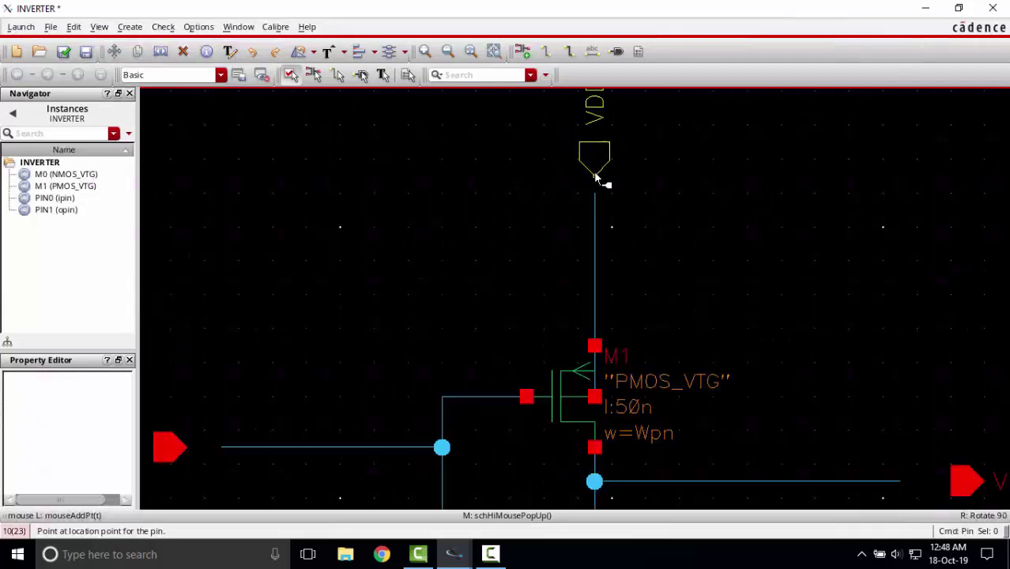
{"action": "left_click", "coordinate": [594, 171]}
{"action": "key", "text": "Escape"}
- Move the VDD label to the right of its pin
{"action": "scroll", "coordinate": [632, 197], "scroll_direction": "down", "scroll_amount": 2}
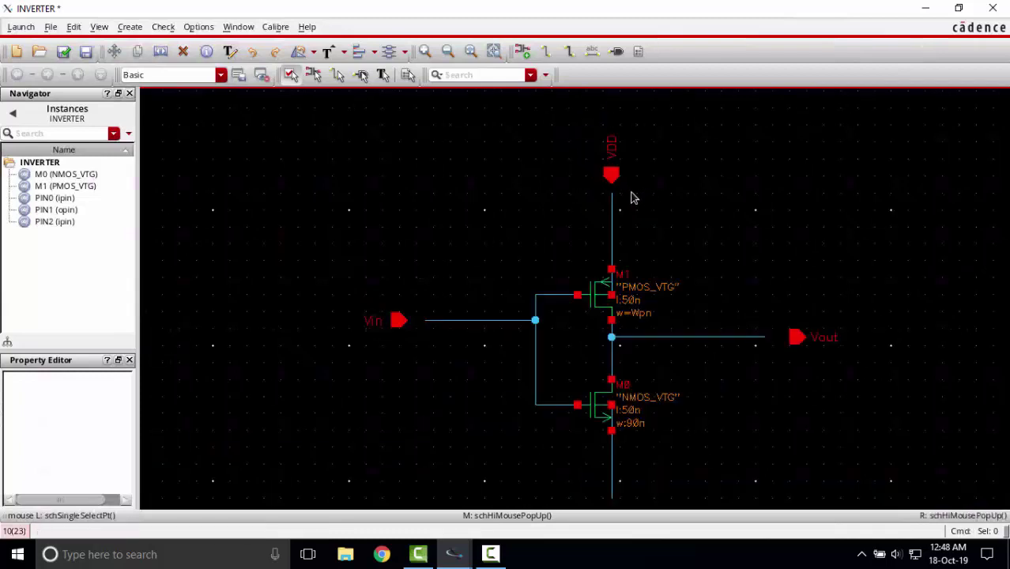
{"action": "left_click", "coordinate": [612, 146]}
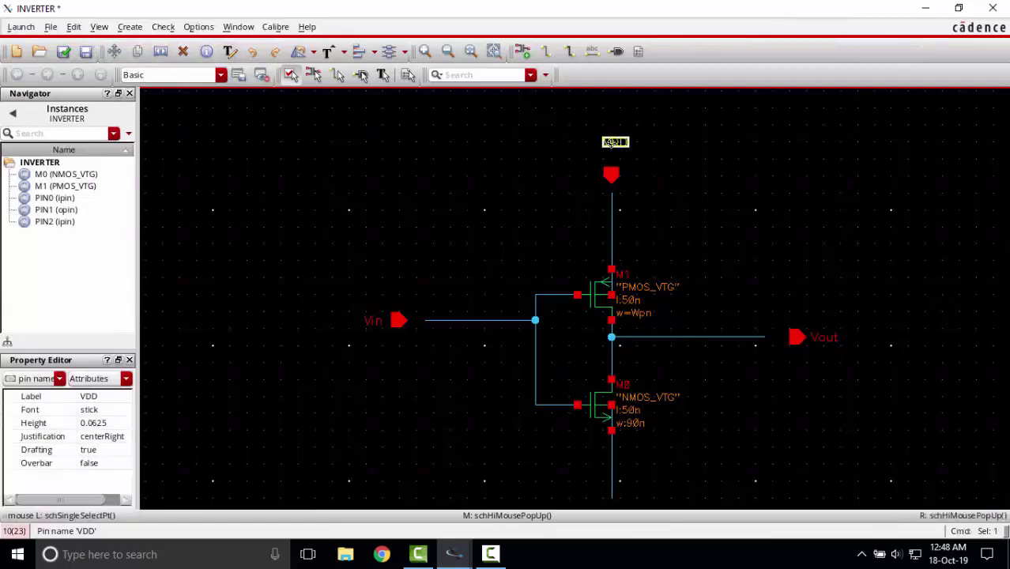
{"action": "left_click_drag", "start_coordinate": [612, 142], "coordinate": [648, 162]}
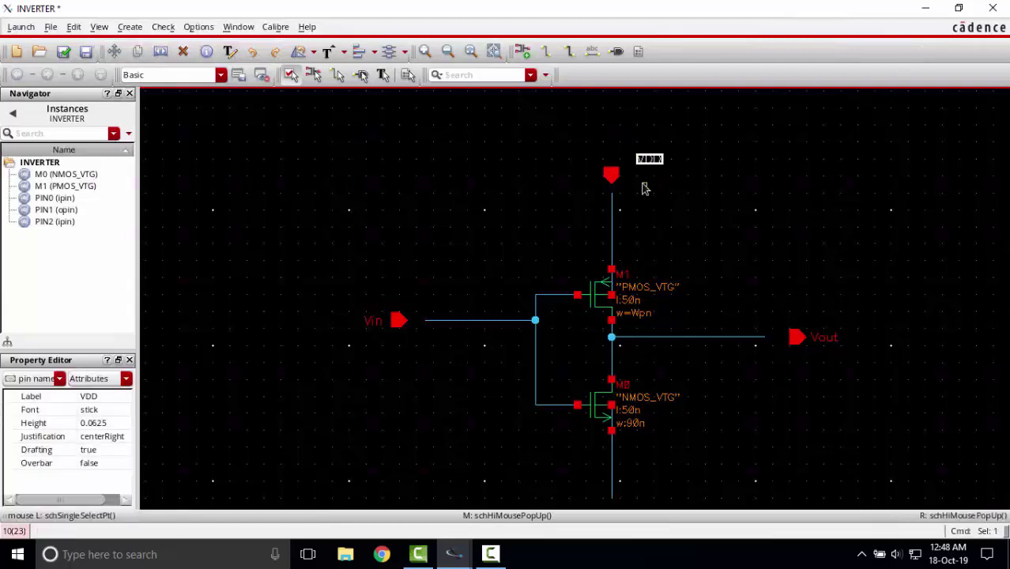
{"action": "left_click", "coordinate": [641, 198]}
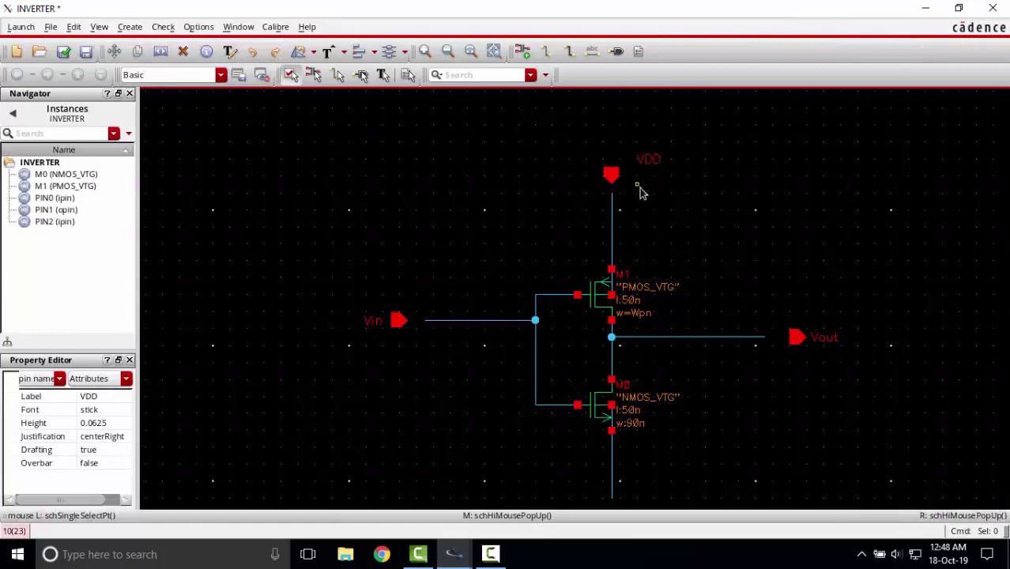
{"action": "scroll", "coordinate": [641, 203], "scroll_direction": "down", "scroll_amount": 3, "text": "ctrl"}
- Place a GND pin with ground signal type, pointing up, at the NMOS wire's bottom end
{"action": "scroll", "coordinate": [636, 354], "scroll_direction": "up", "scroll_amount": 3, "text": "ctrl"}
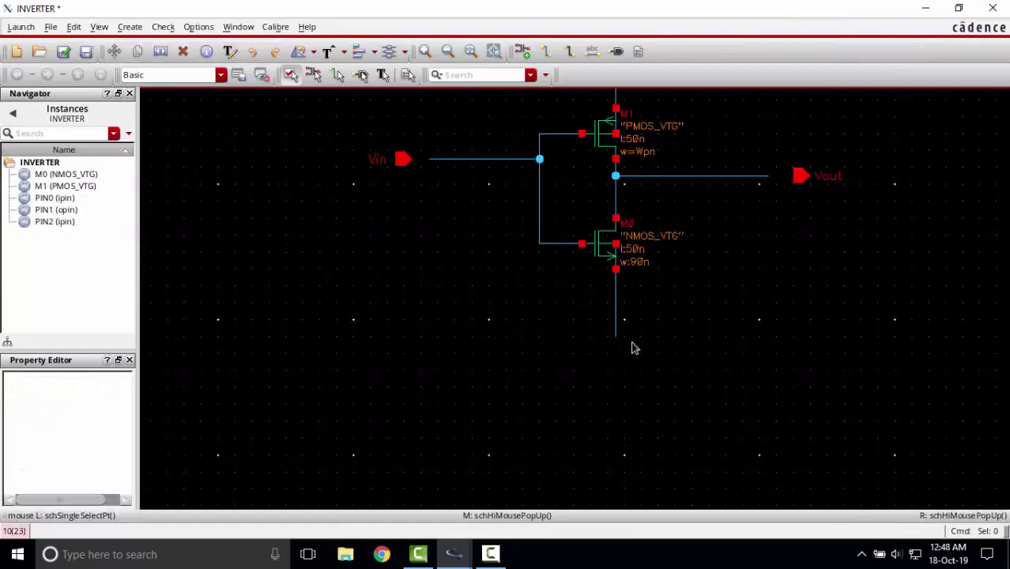
{"action": "scroll", "coordinate": [632, 350], "scroll_direction": "up", "scroll_amount": 2, "text": "ctrl"}
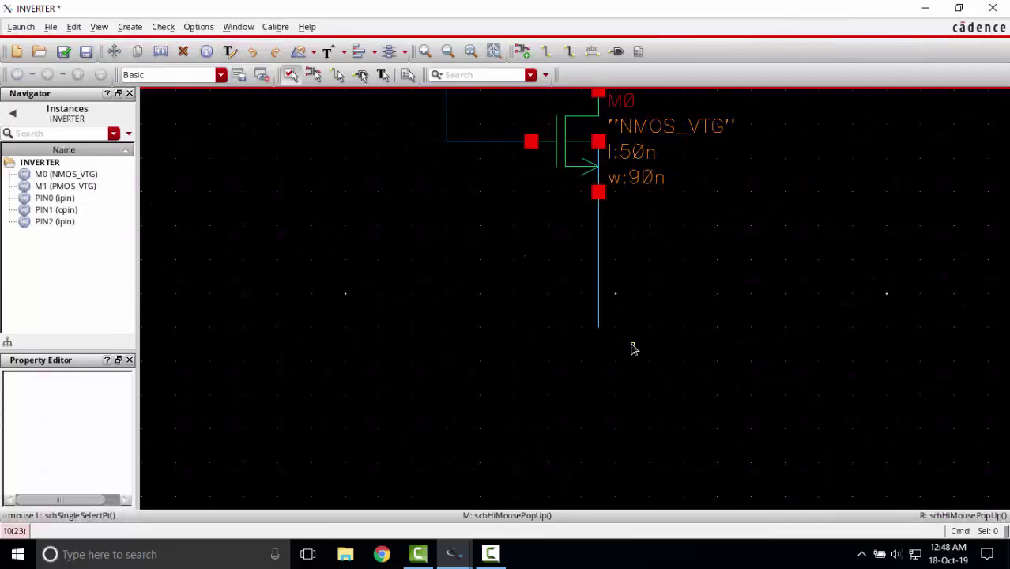
{"action": "key", "text": "p"}
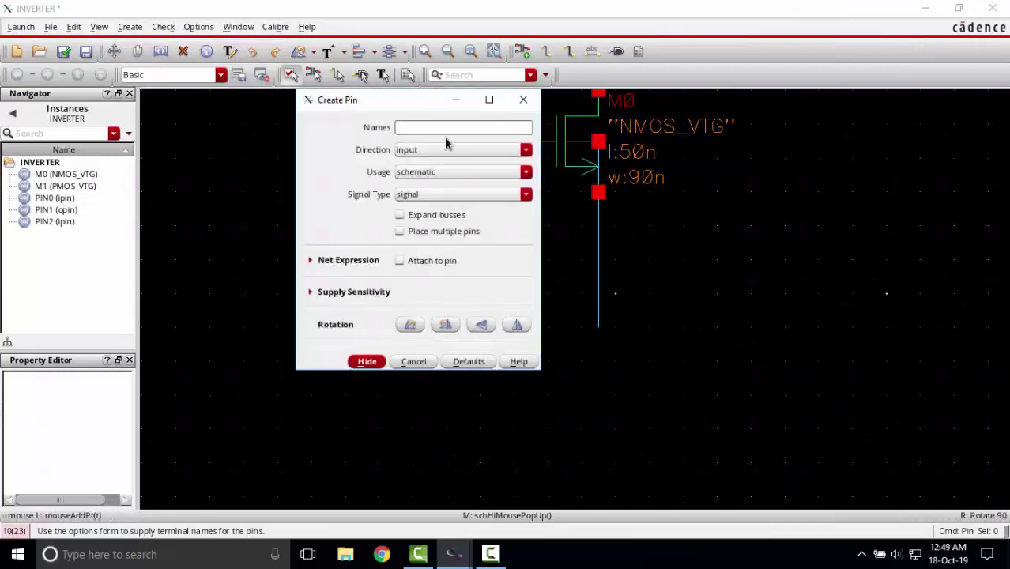
{"action": "type", "text": "GND"}
{"action": "left_click", "coordinate": [446, 195]}
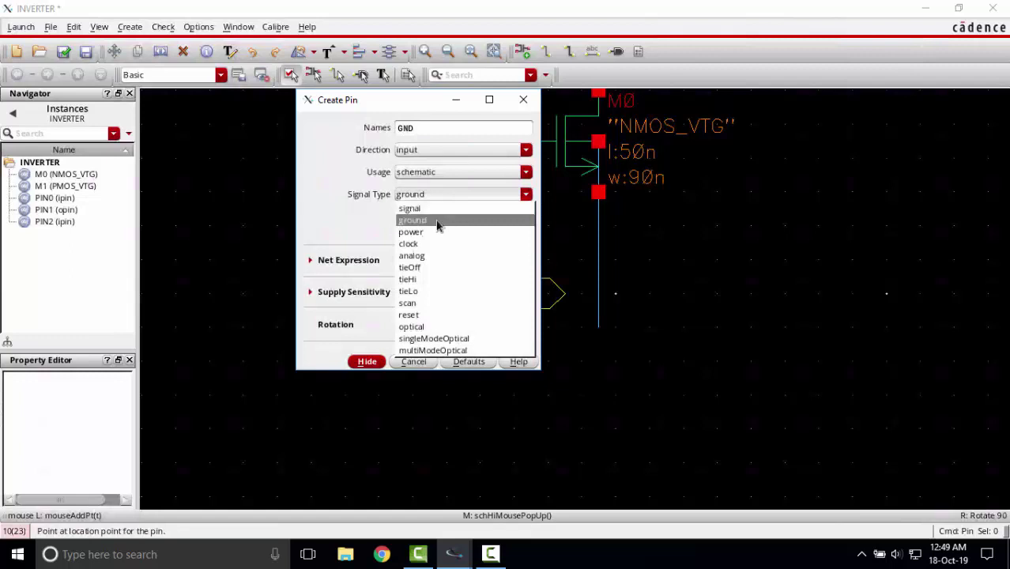
{"action": "left_click", "coordinate": [437, 222]}
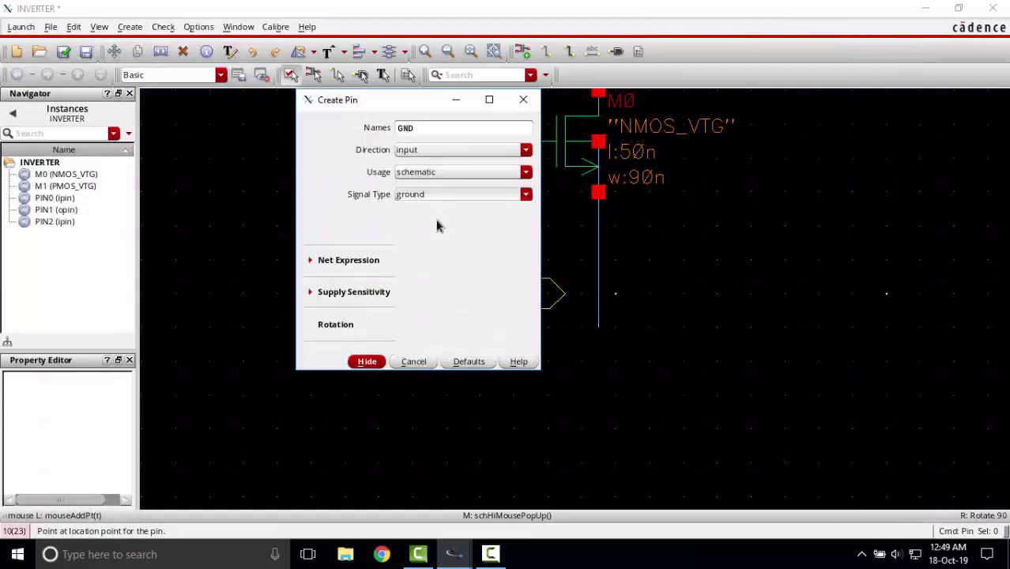
{"action": "left_click", "coordinate": [368, 362]}
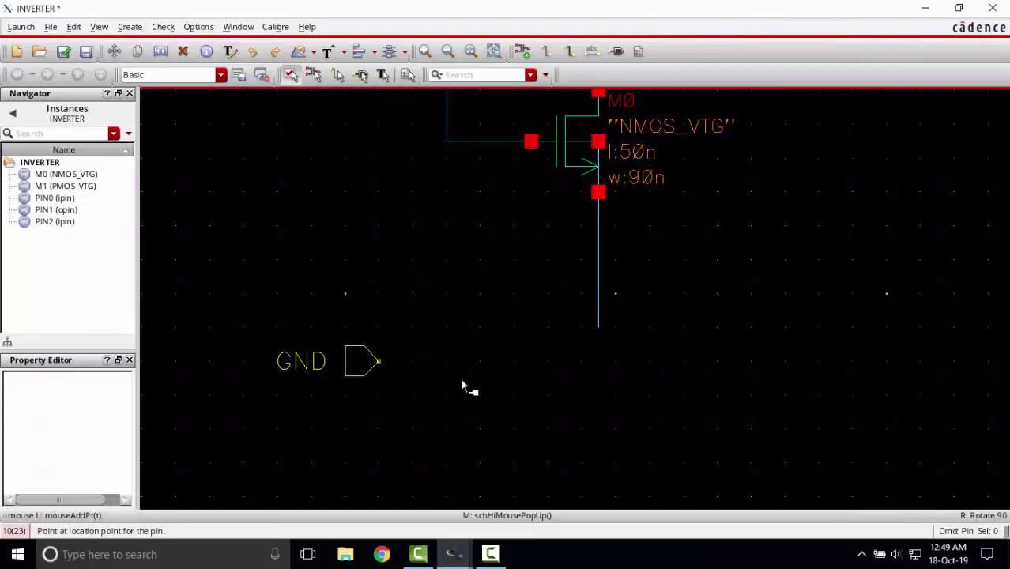
{"action": "right_click", "coordinate": [548, 380]}
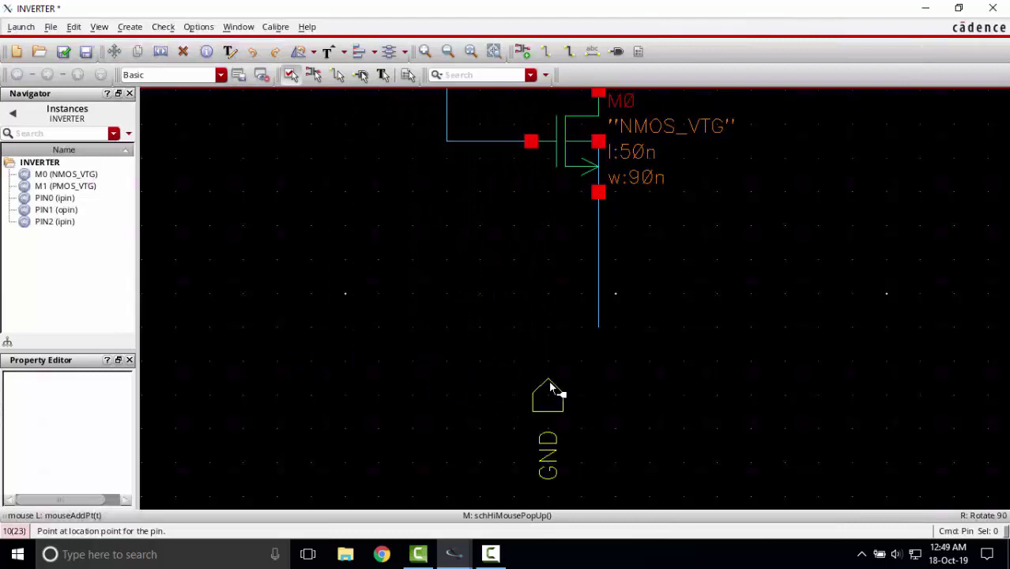
{"action": "left_click", "coordinate": [599, 345]}
{"action": "key", "text": "Escape"}
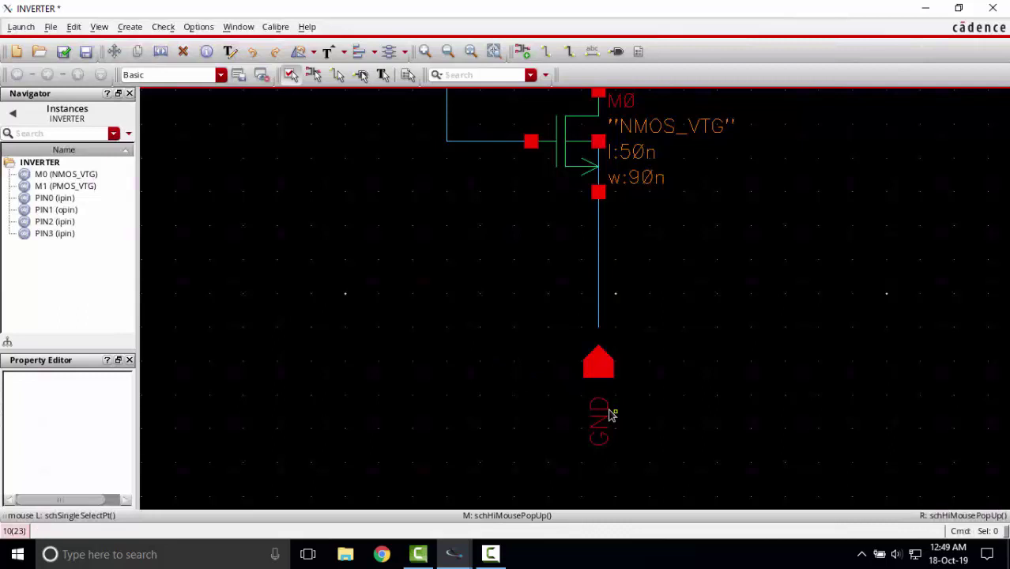
- Rotate the GND label to horizontal and move it left of the pin
{"action": "left_click", "coordinate": [598, 412]}
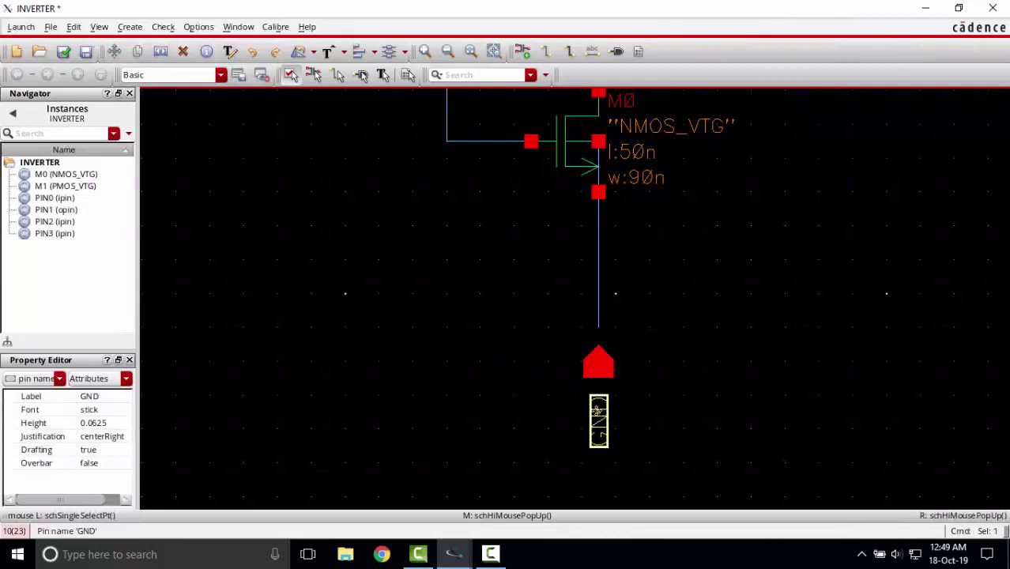
{"action": "key", "text": "r"}
{"action": "left_click", "coordinate": [599, 411]}
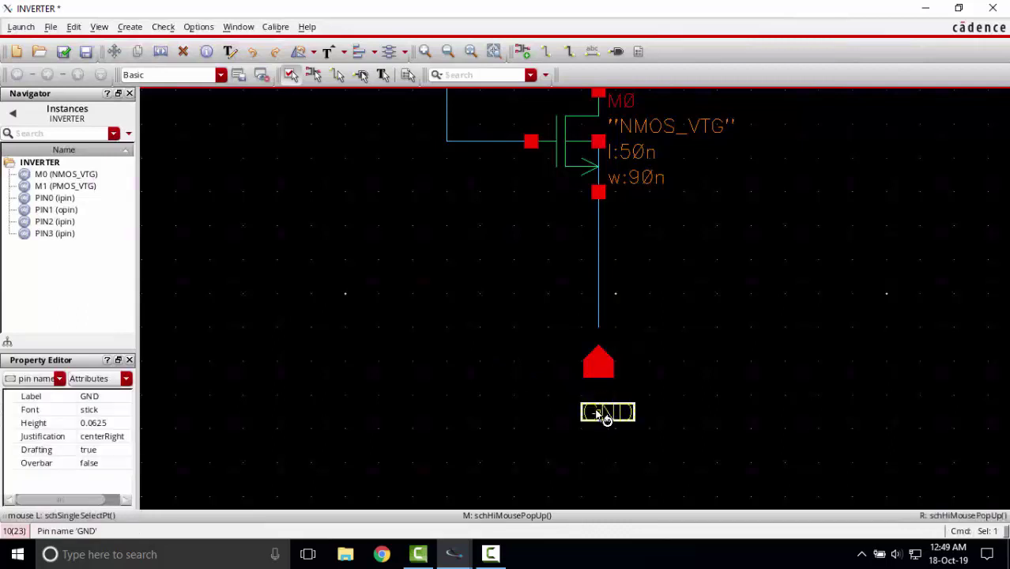
{"action": "key", "text": "m"}
{"action": "left_click", "coordinate": [514, 363]}
{"action": "scroll", "coordinate": [520, 387], "scroll_direction": "down", "scroll_amount": 1, "text": "ctrl"}
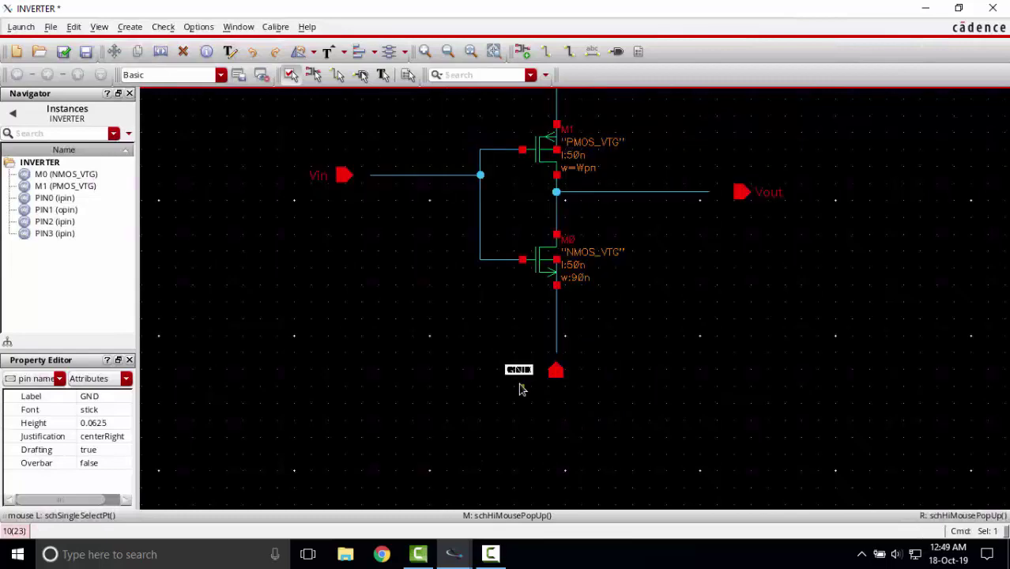
{"action": "scroll", "coordinate": [518, 369], "scroll_direction": "down", "scroll_amount": 1, "text": "ctrl"}
{"action": "scroll", "coordinate": [468, 289], "scroll_direction": "up", "scroll_amount": 1, "text": "ctrl"}
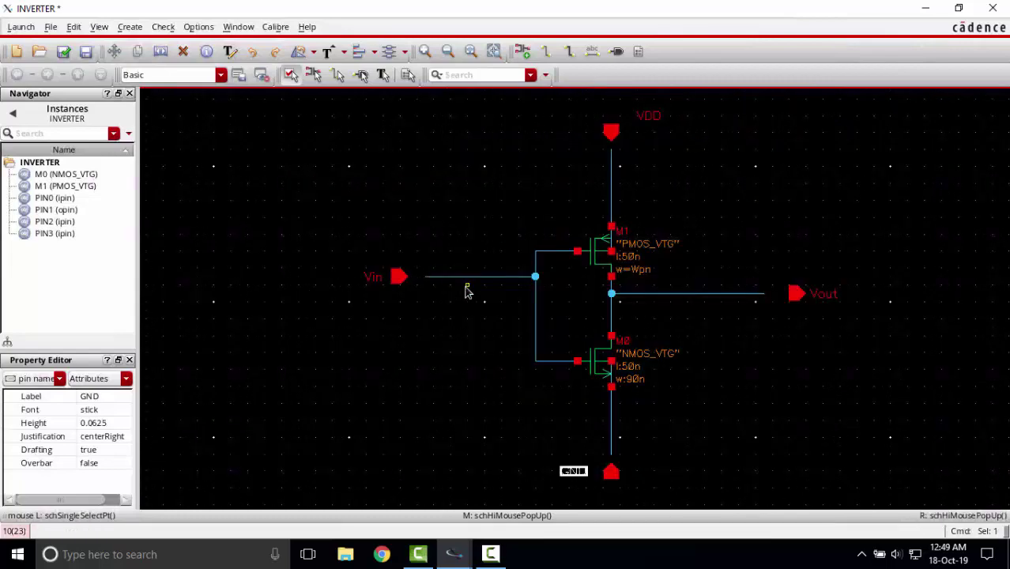
{"action": "left_click", "coordinate": [444, 304]}
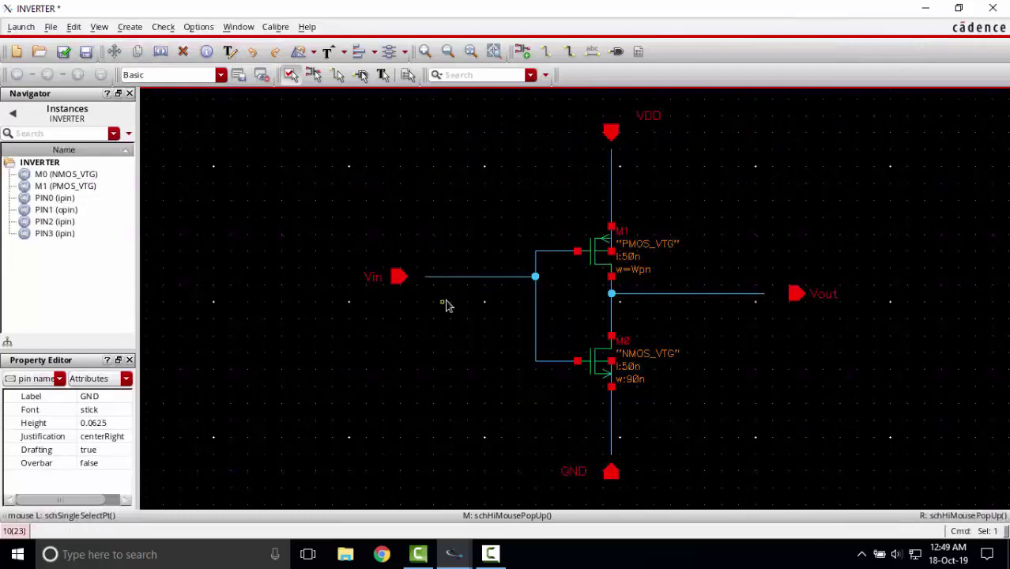
{"action": "key", "text": "w"}
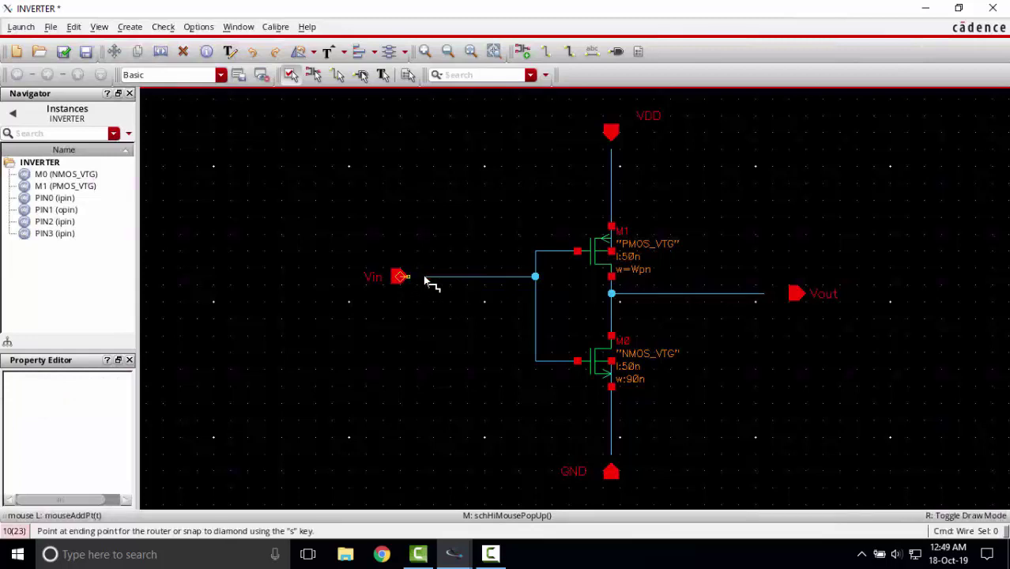
- Wire the VDD pin and connect the output net to Vout, then check and save the schematic
{"action": "left_click", "coordinate": [612, 146]}
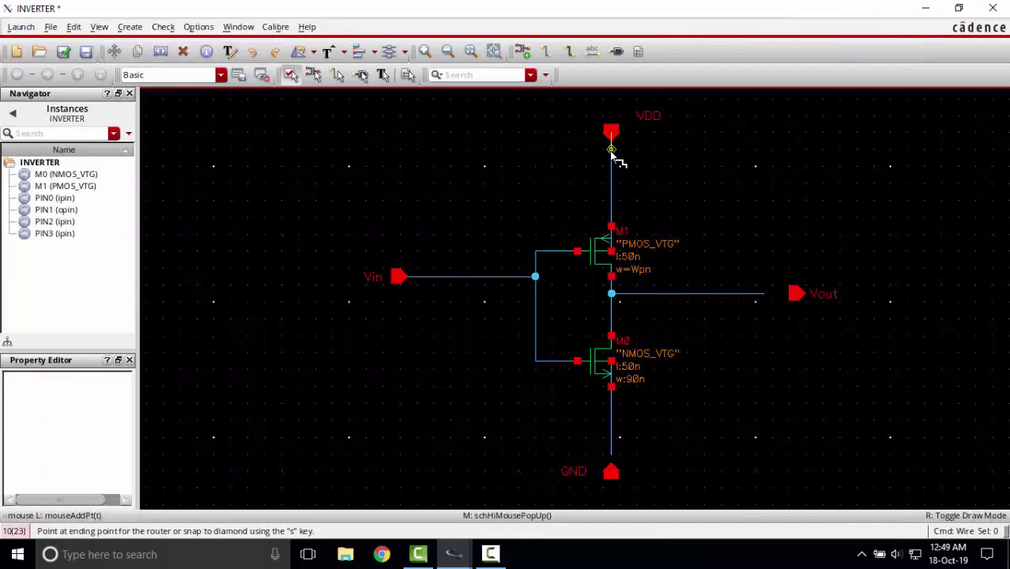
{"action": "left_click", "coordinate": [763, 294]}
{"action": "left_click", "coordinate": [796, 294]}
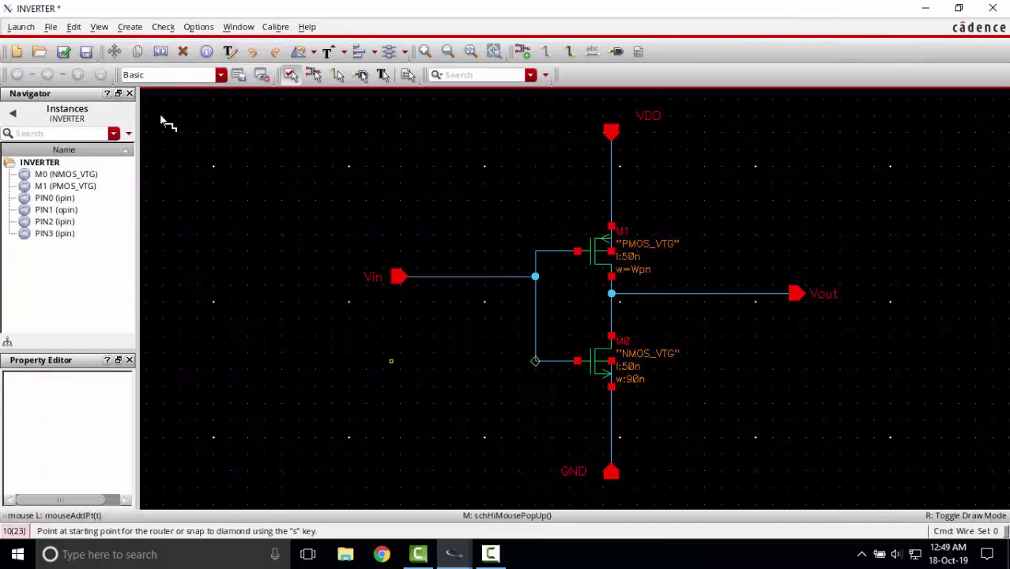
{"action": "left_click", "coordinate": [63, 51]}
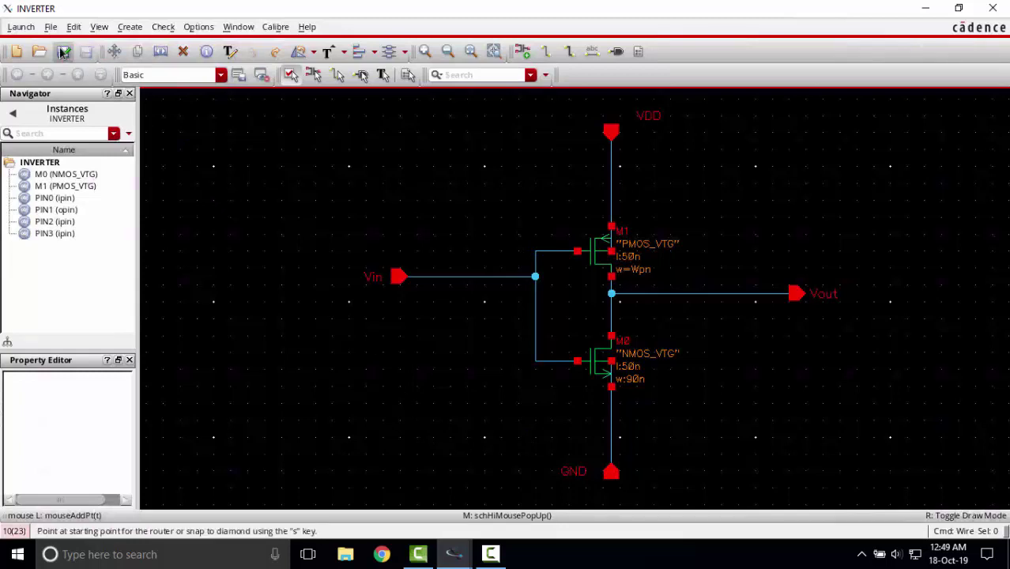
- Create a symbol cellview from the ADN_LIB INVERTER schematic via Create > Cellview > From Cellview
{"action": "left_click", "coordinate": [129, 27]}
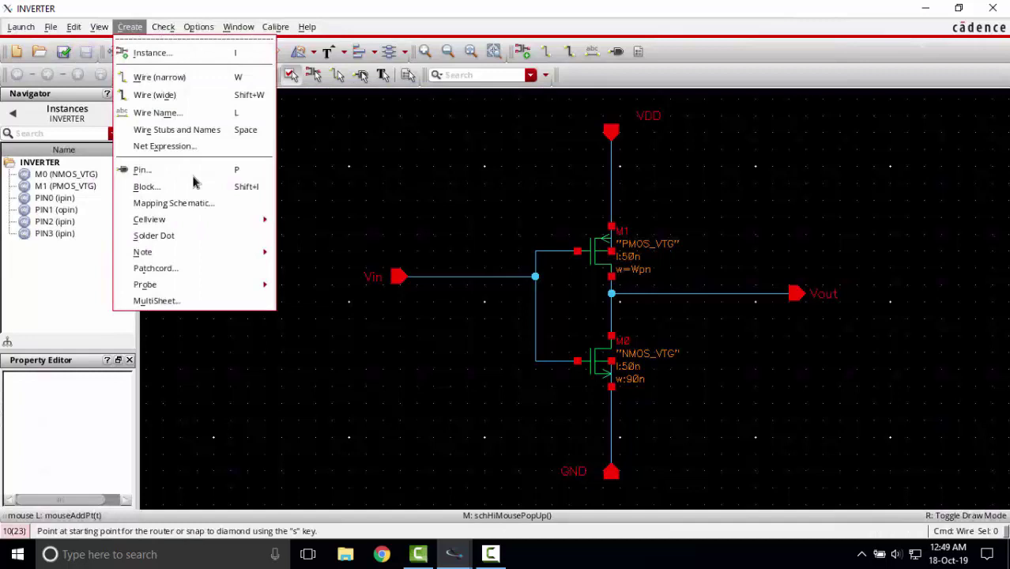
{"action": "mouse_move", "coordinate": [210, 221]}
{"action": "left_click", "coordinate": [292, 229]}
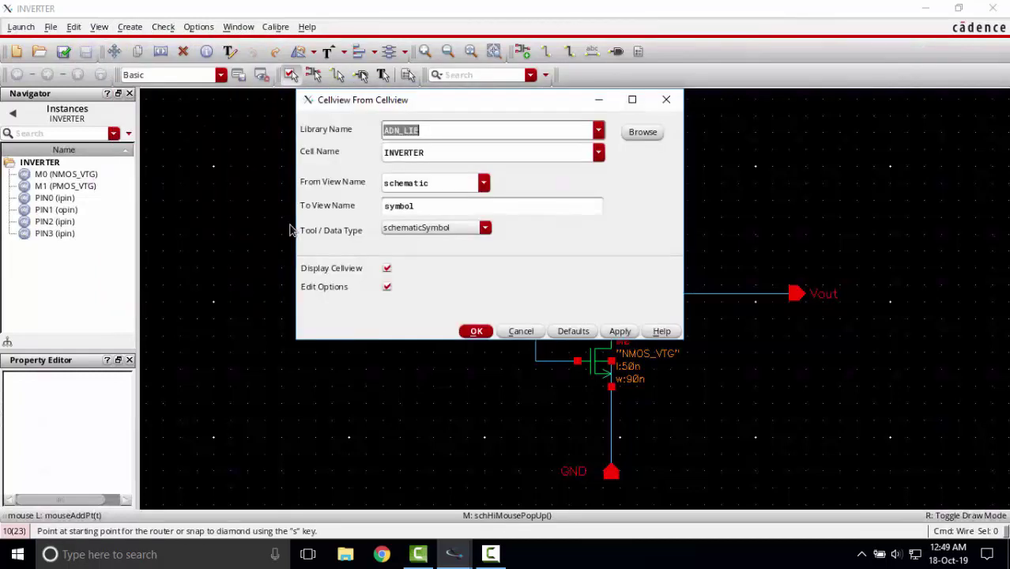
{"action": "left_click", "coordinate": [433, 150]}
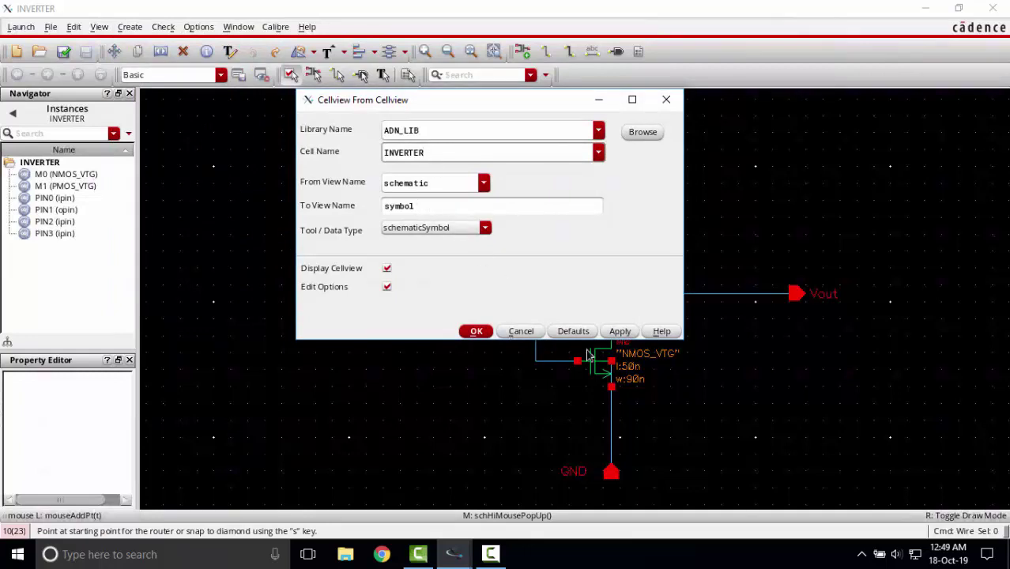
{"action": "left_click", "coordinate": [476, 331]}
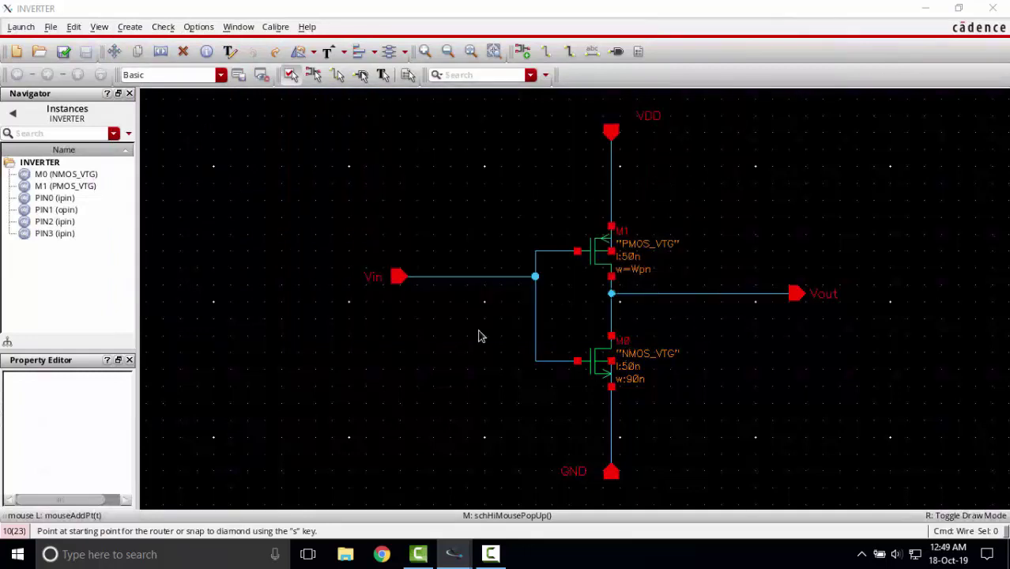
- In Symbol Generation Options, leave Vin as the only left pin and set VDD as the top pin
{"action": "mouse_move", "coordinate": [452, 553]}
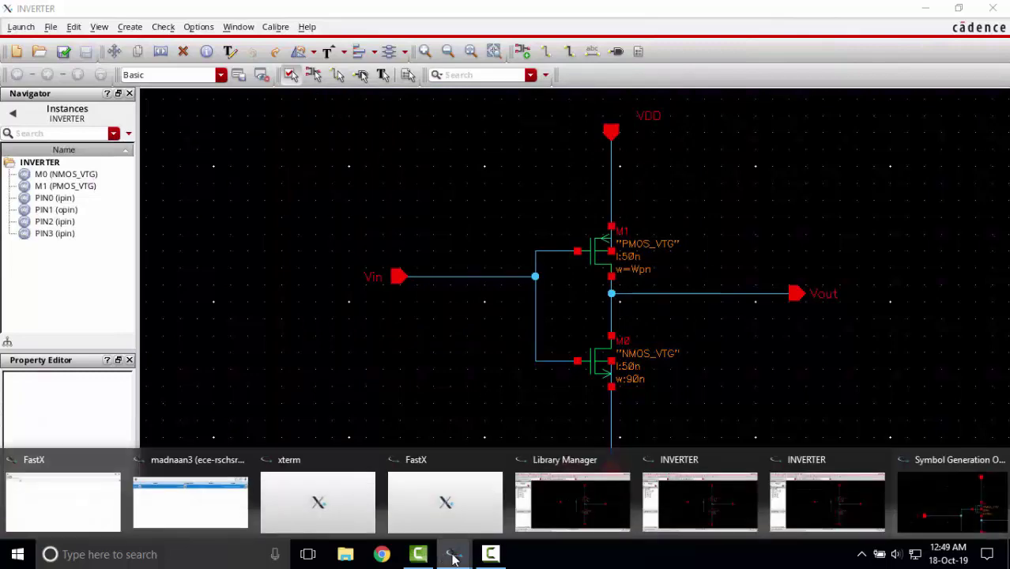
{"action": "left_click", "coordinate": [921, 494]}
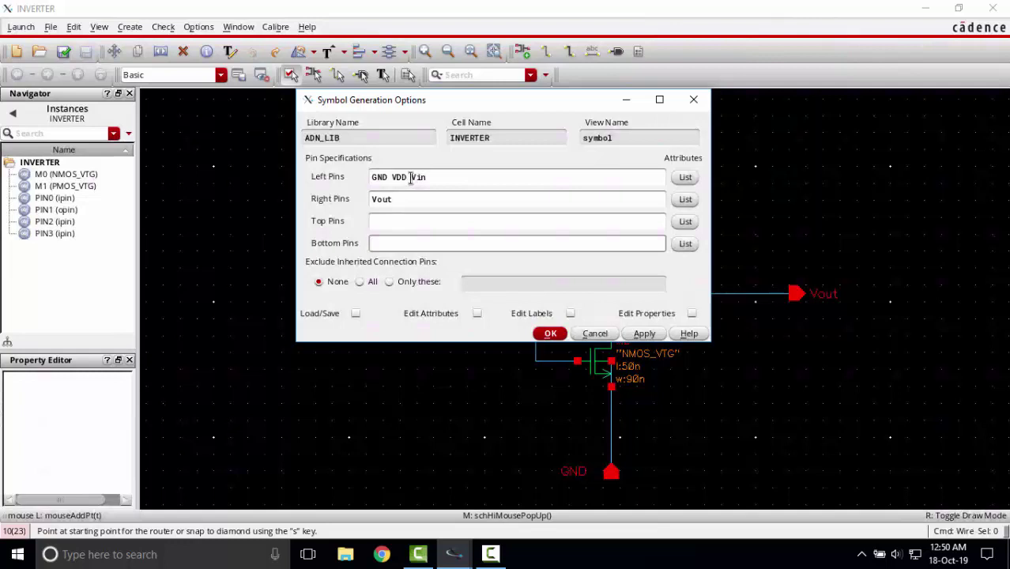
{"action": "left_click_drag", "start_coordinate": [409, 178], "coordinate": [356, 179]}
{"action": "key", "text": "cmd+c"}
{"action": "key", "text": "BackSpace"}
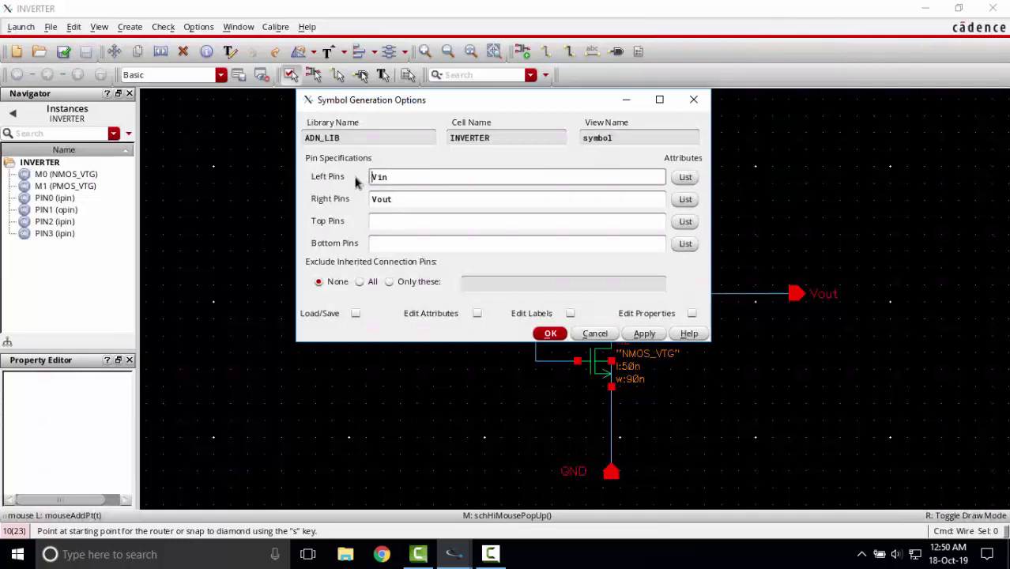
{"action": "left_click", "coordinate": [380, 223]}
{"action": "middle_click", "coordinate": [380, 224]}
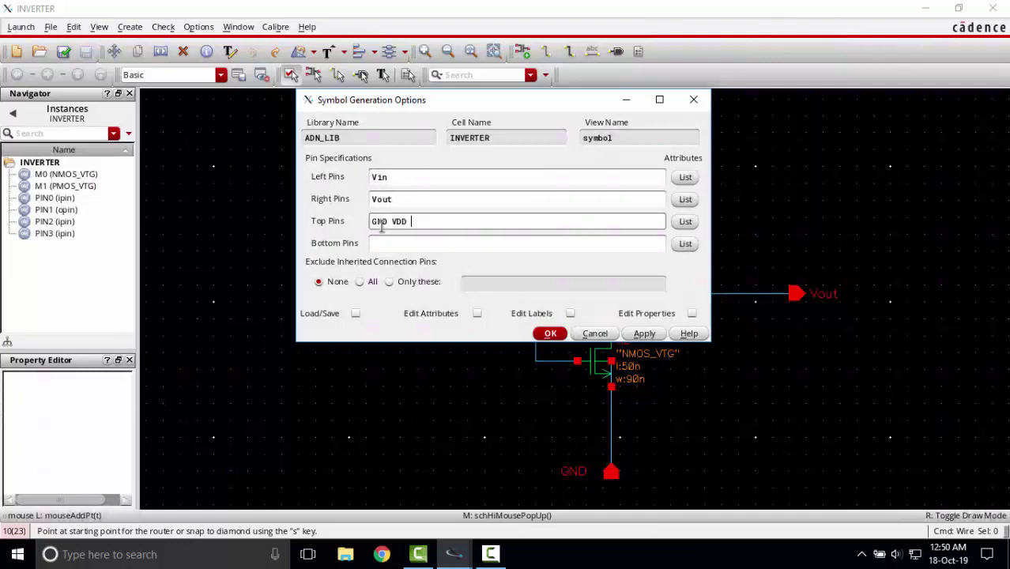
{"action": "left_click_drag", "start_coordinate": [391, 224], "coordinate": [344, 219]}
{"action": "key", "text": "BackSpace"}
- Set GND as the bottom pin, confirm, and accept overwriting the CDF
{"action": "left_click", "coordinate": [395, 246]}
{"action": "type", "text": "GND"}
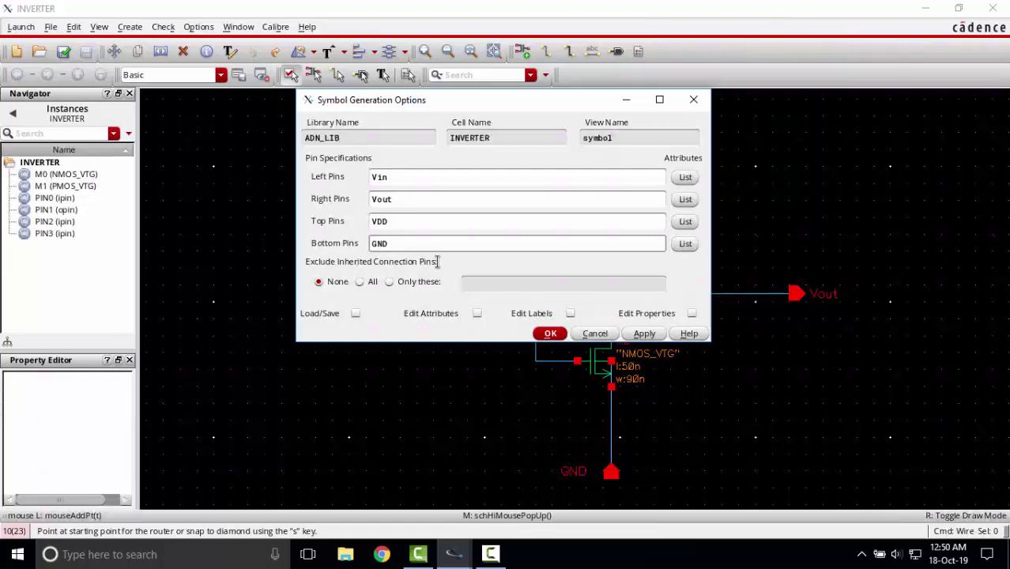
{"action": "left_click", "coordinate": [550, 333]}
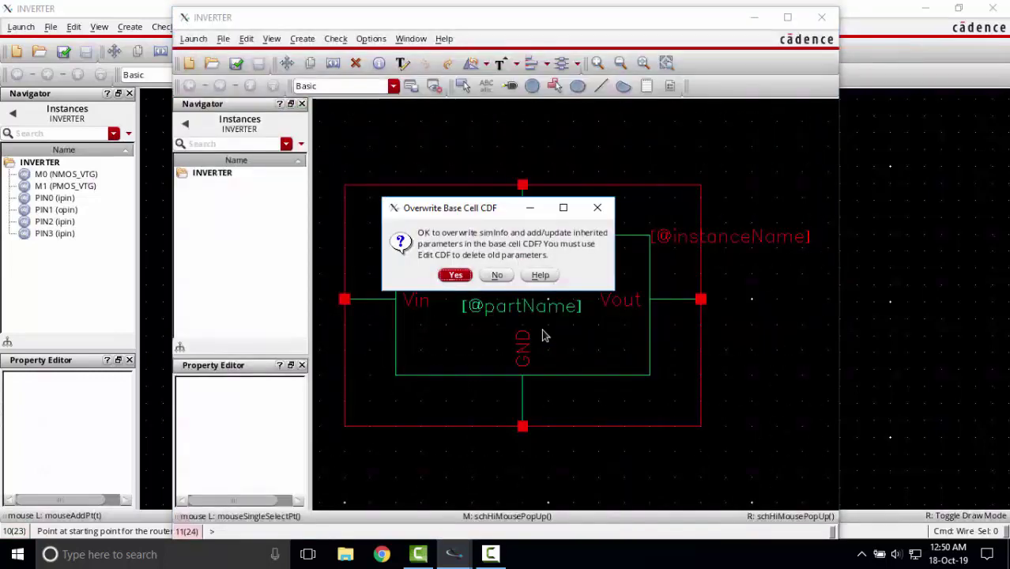
{"action": "left_click", "coordinate": [455, 275]}
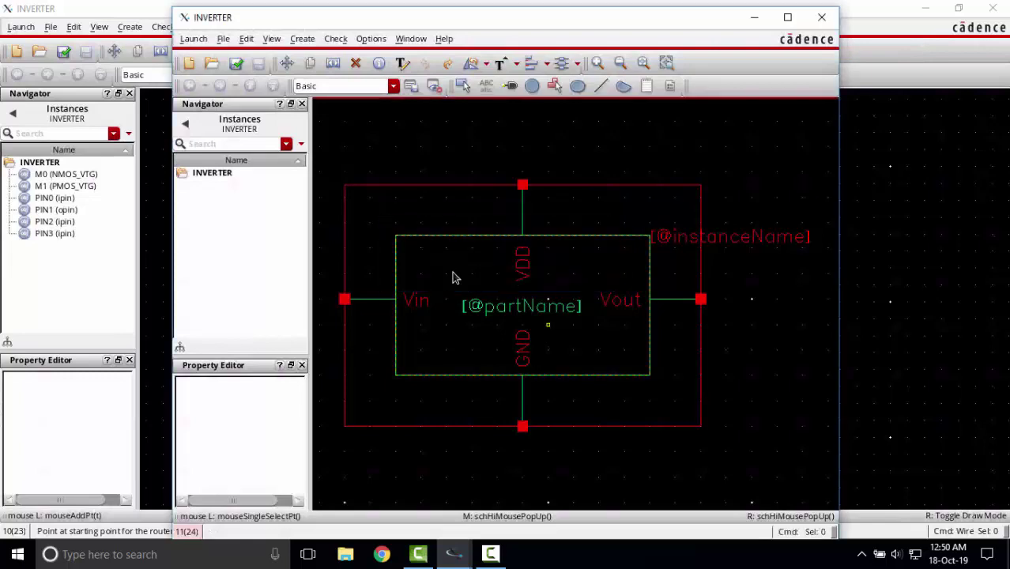
- Maximize the symbol editor and delete the red boundary box and green body rectangle
{"action": "left_click", "coordinate": [787, 17]}
{"action": "scroll", "coordinate": [515, 289], "scroll_direction": "down", "scroll_amount": 1, "text": "ctrl"}
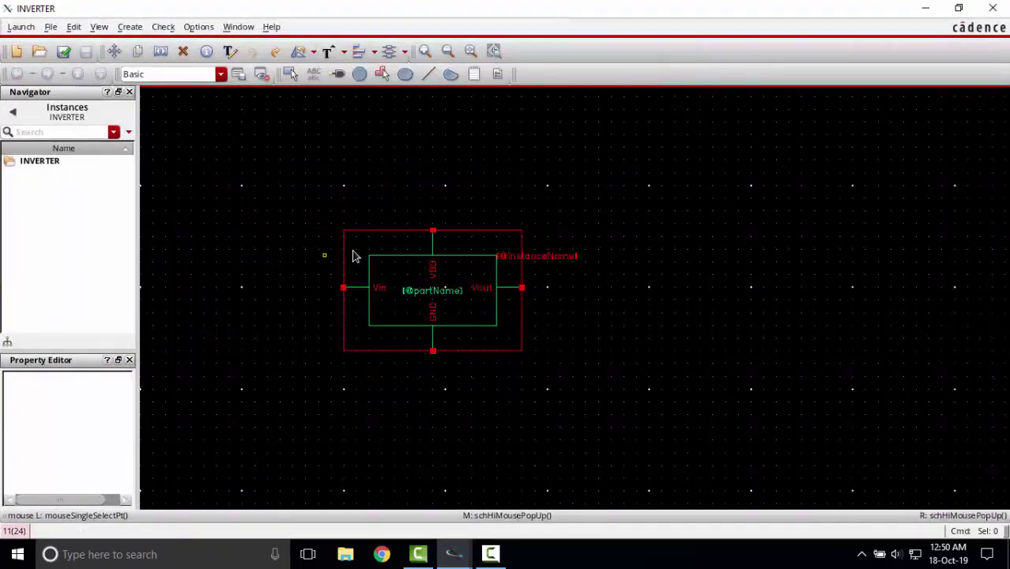
{"action": "scroll", "coordinate": [357, 251], "scroll_direction": "up", "scroll_amount": 1, "text": "ctrl"}
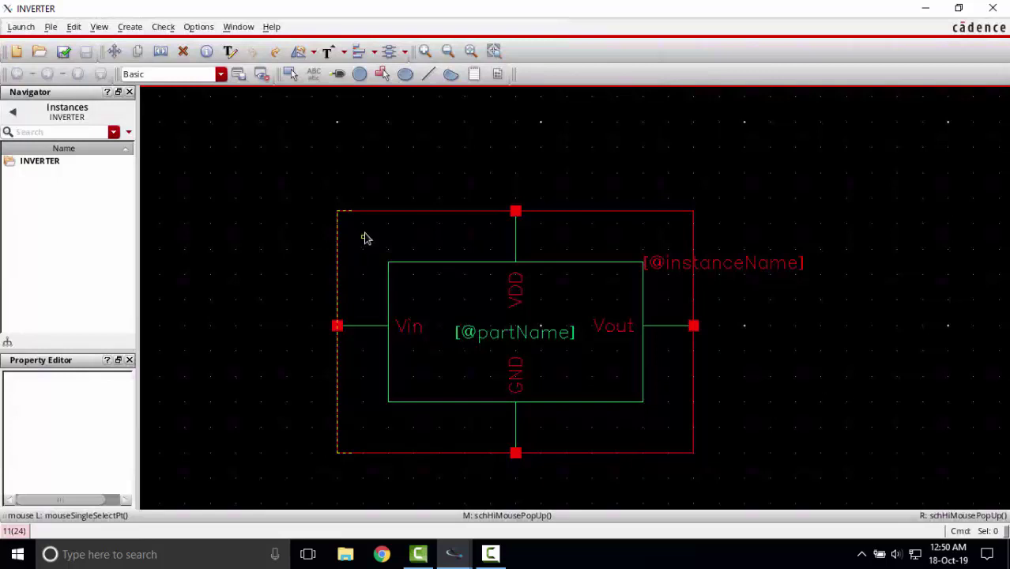
{"action": "key", "text": "Delete"}
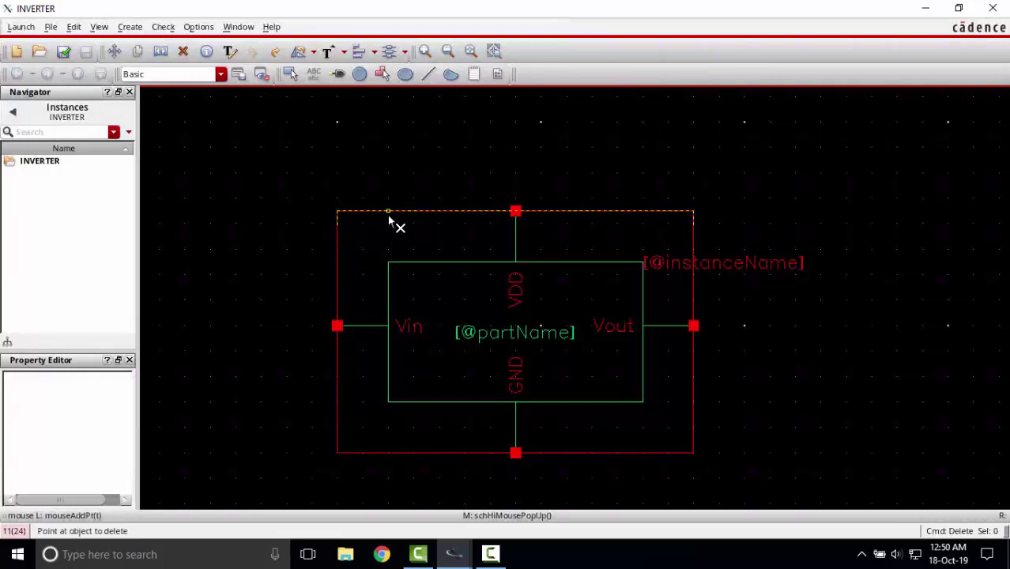
{"action": "left_click", "coordinate": [387, 212]}
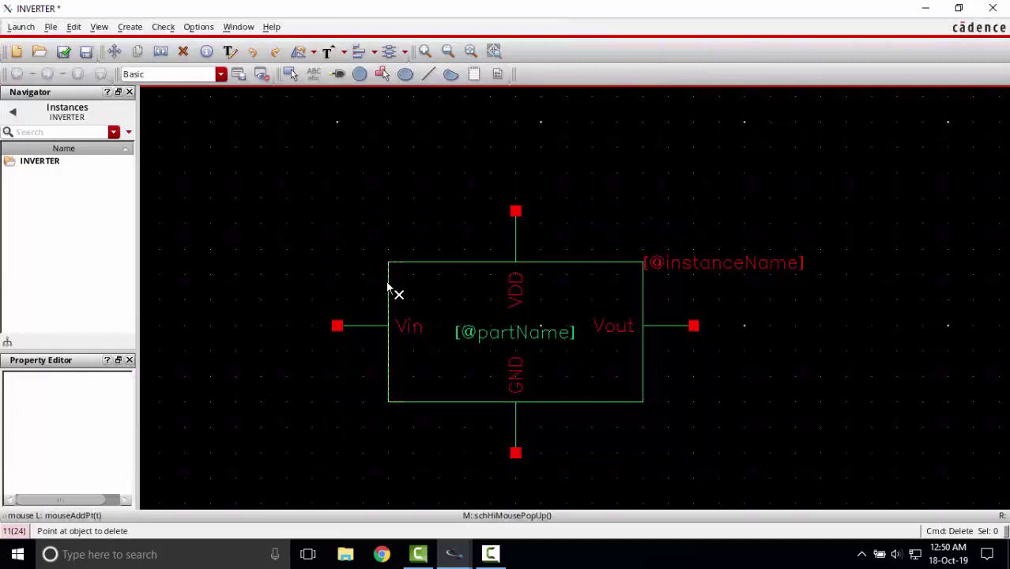
{"action": "left_click", "coordinate": [394, 279]}
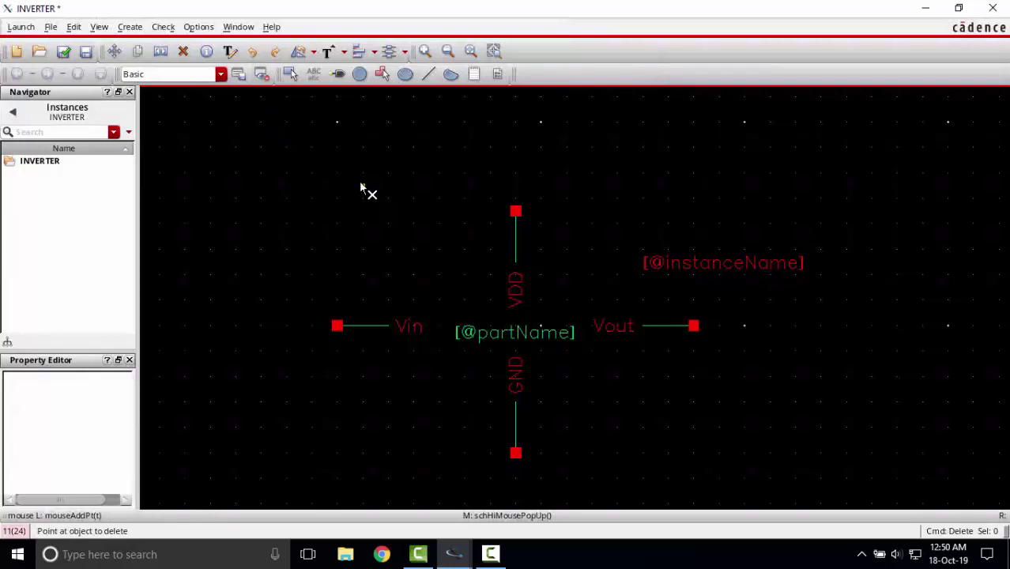
{"action": "key", "text": "Escape"}
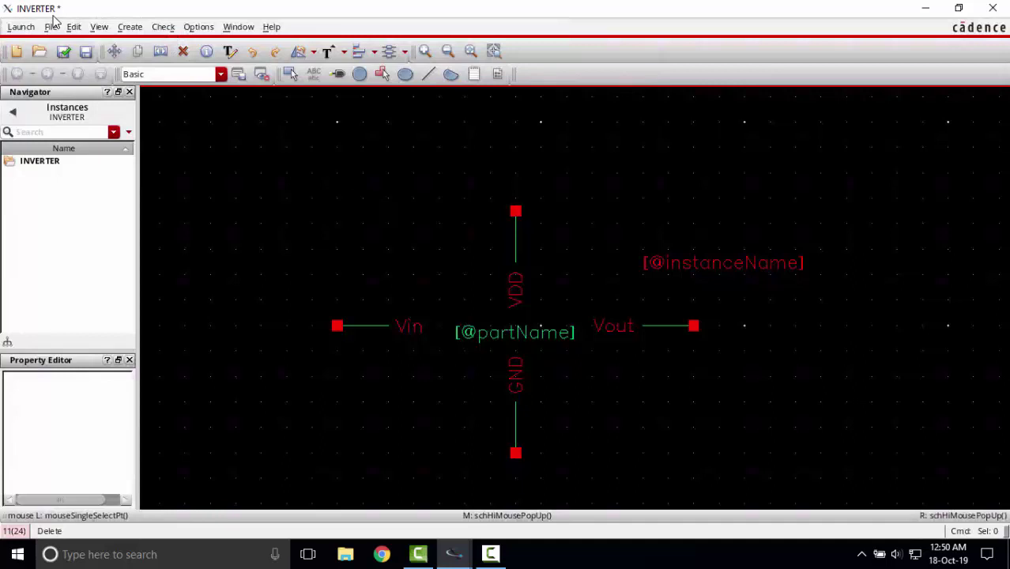
- Draw a right-pointing triangle with Create > Shape > Line, vertical side by Vin and tip toward Vout
{"action": "left_click", "coordinate": [129, 27]}
{"action": "mouse_move", "coordinate": [144, 53]}
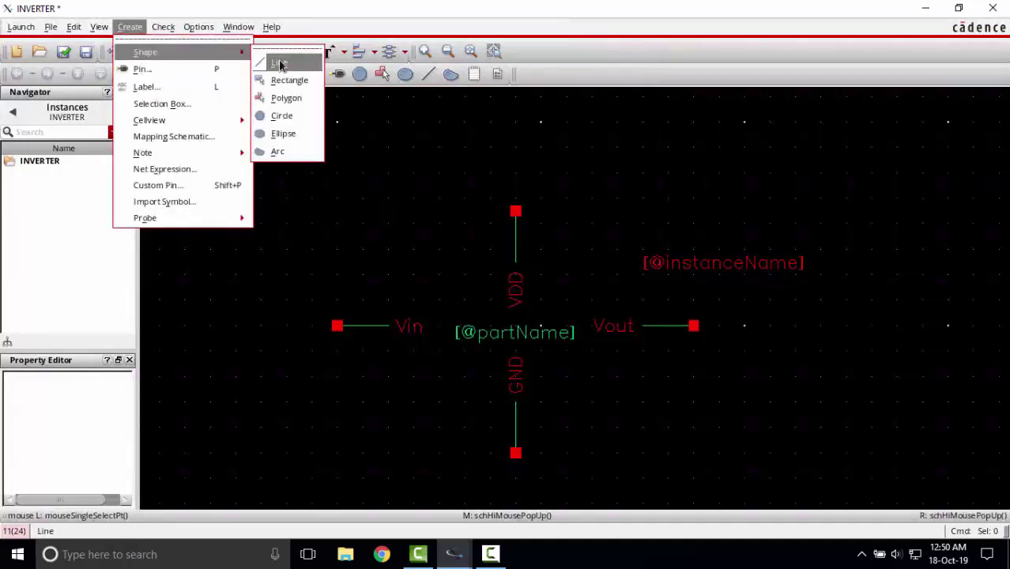
{"action": "left_click", "coordinate": [278, 61]}
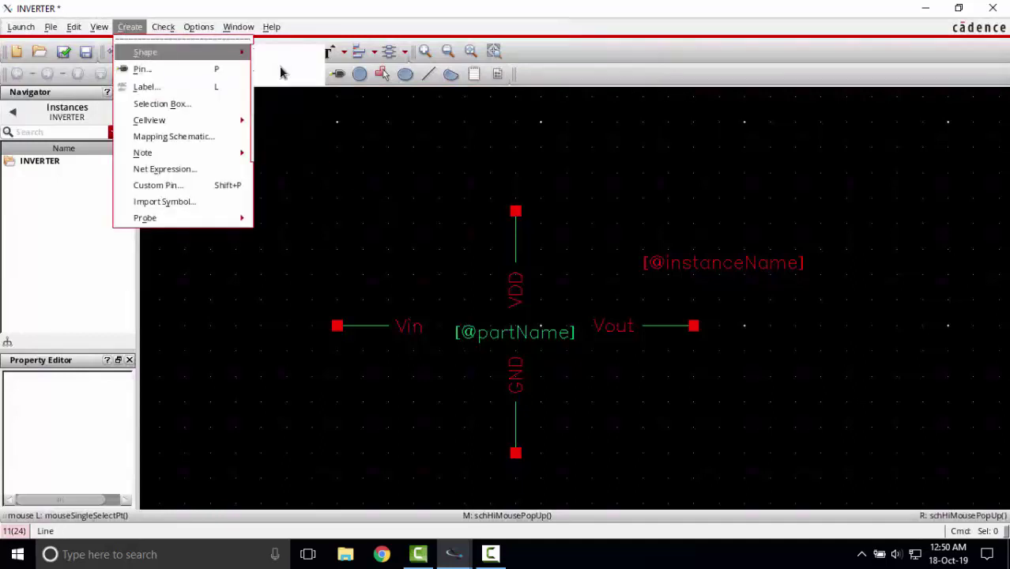
{"action": "left_click", "coordinate": [388, 261]}
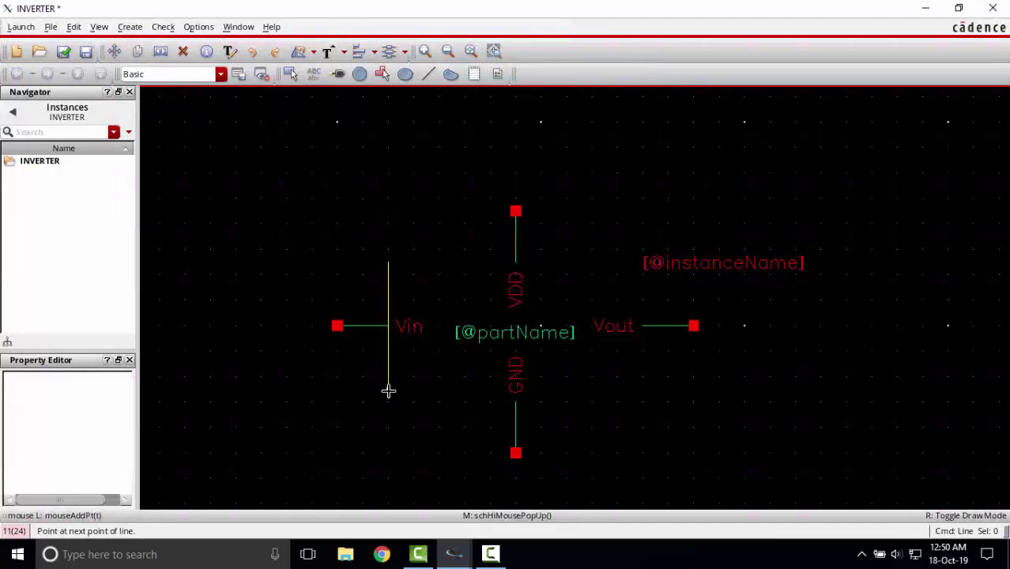
{"action": "left_click", "coordinate": [388, 376]}
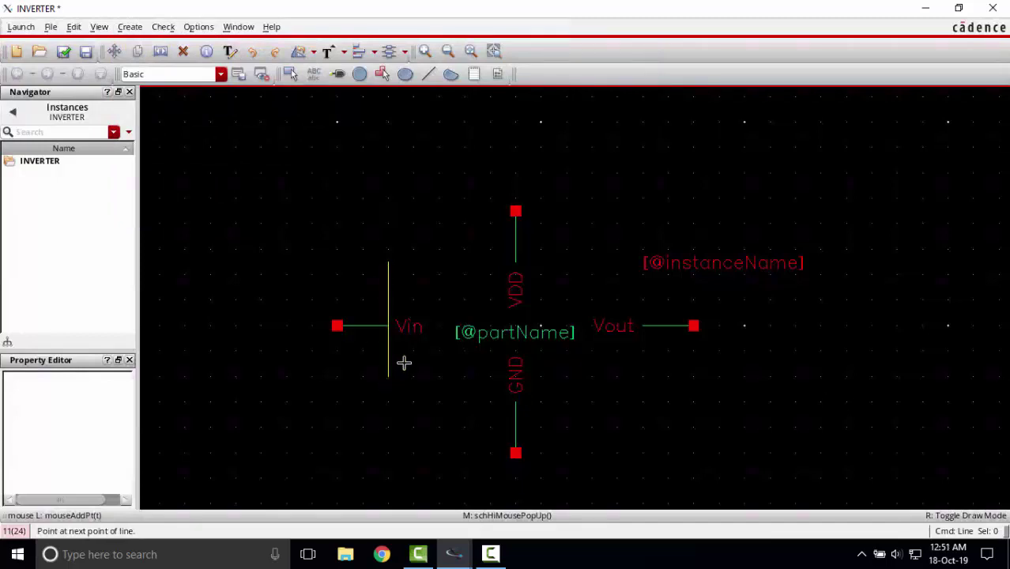
{"action": "double_click", "coordinate": [540, 315]}
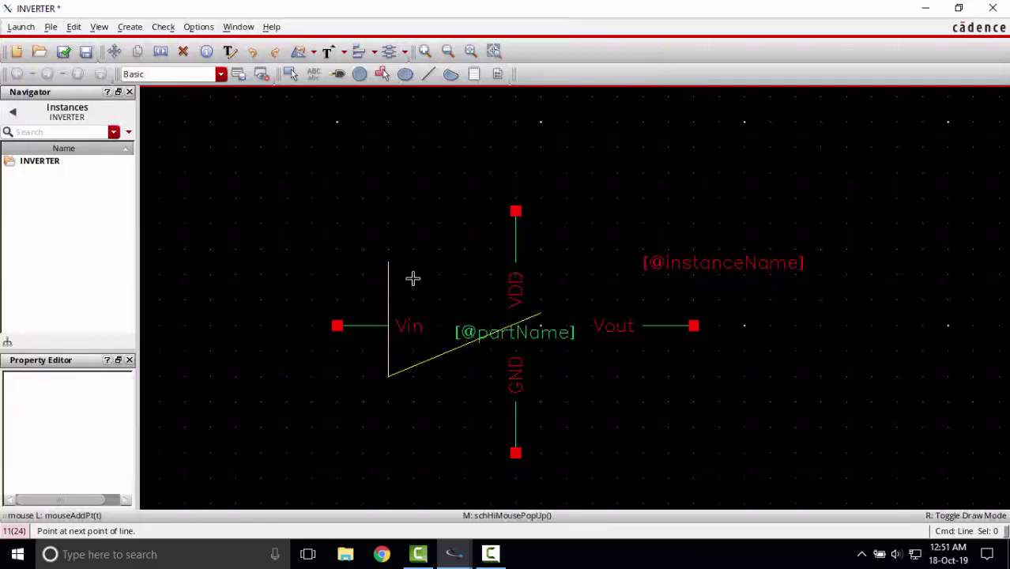
{"action": "double_click", "coordinate": [390, 263]}
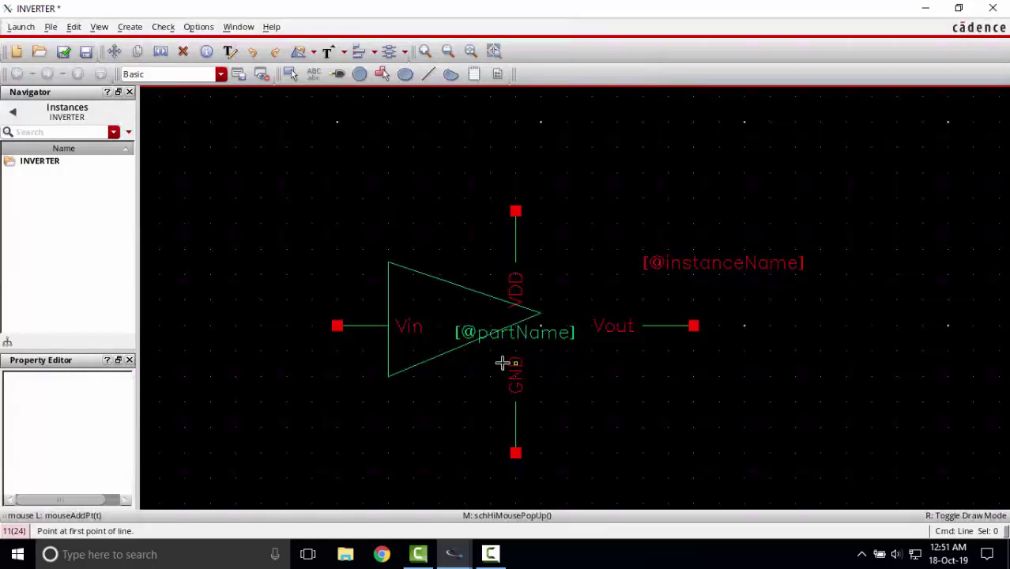
{"action": "key", "text": "Escape"}
{"action": "left_click", "coordinate": [410, 330]}
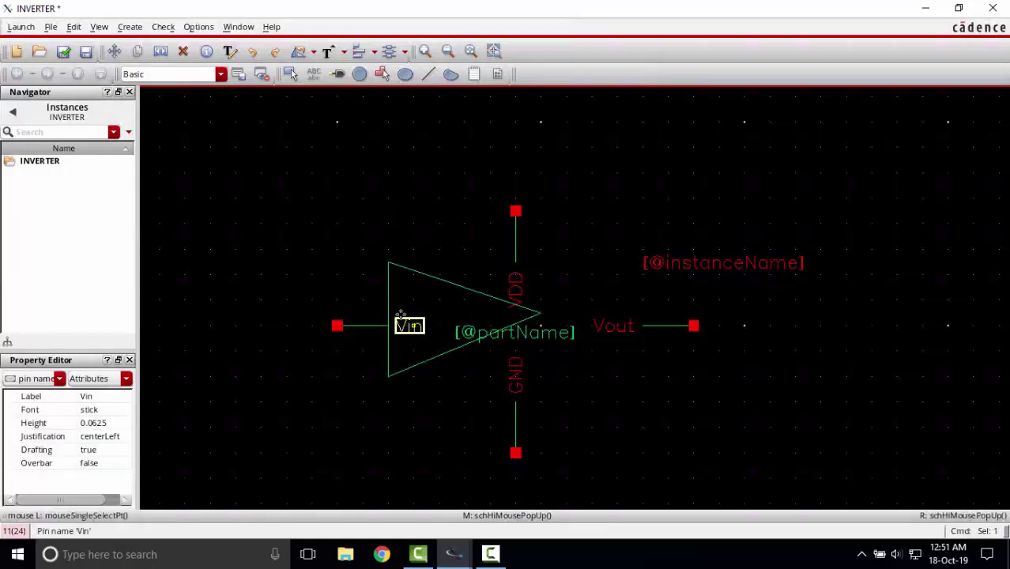
{"action": "key", "text": "m"}
{"action": "left_click", "coordinate": [342, 301]}
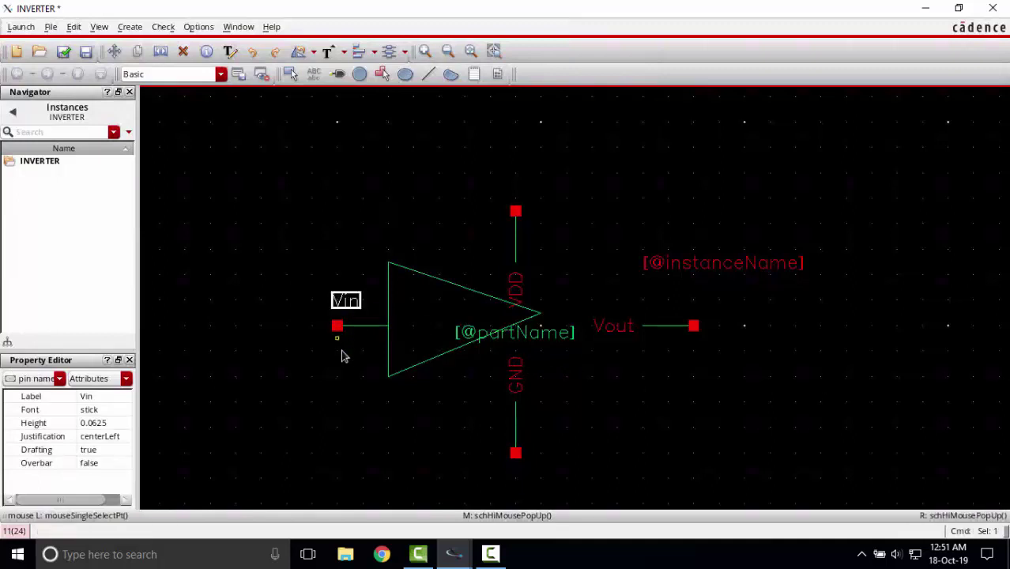
{"action": "left_click", "coordinate": [478, 338]}
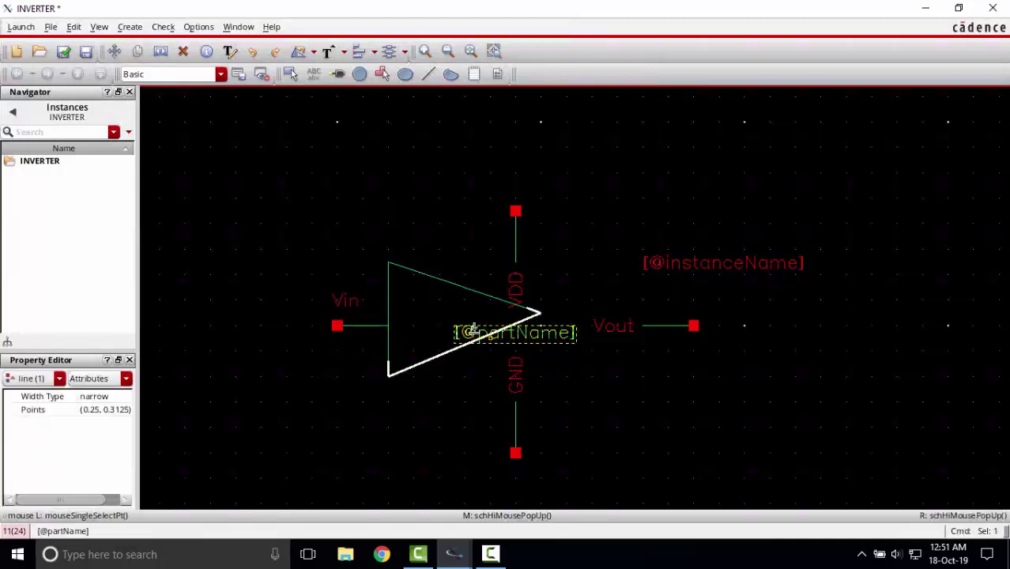
{"action": "left_click", "coordinate": [464, 333]}
{"action": "key", "text": "m"}
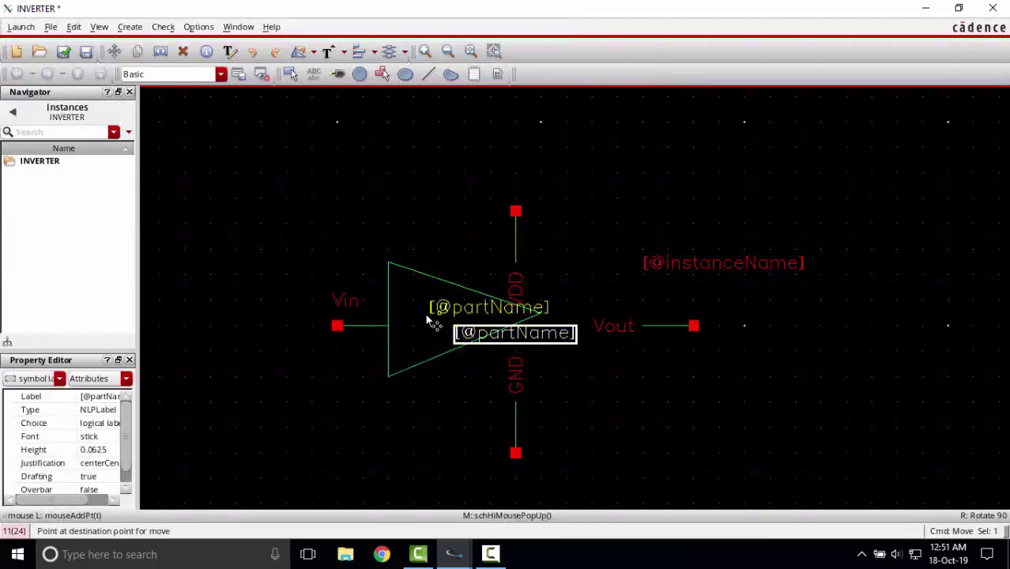
{"action": "left_click", "coordinate": [404, 315]}
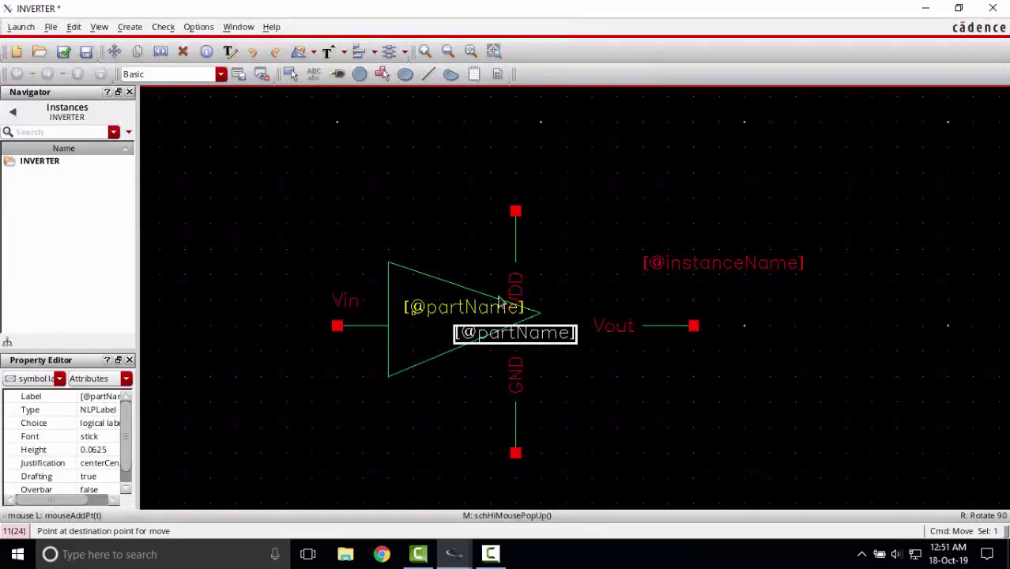
{"action": "left_click", "coordinate": [672, 264]}
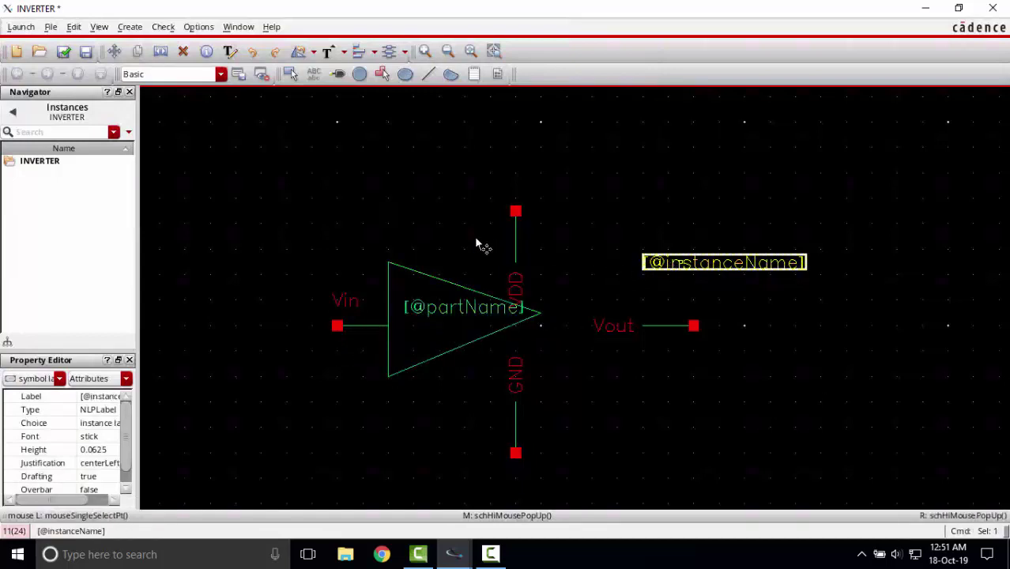
{"action": "key", "text": "m"}
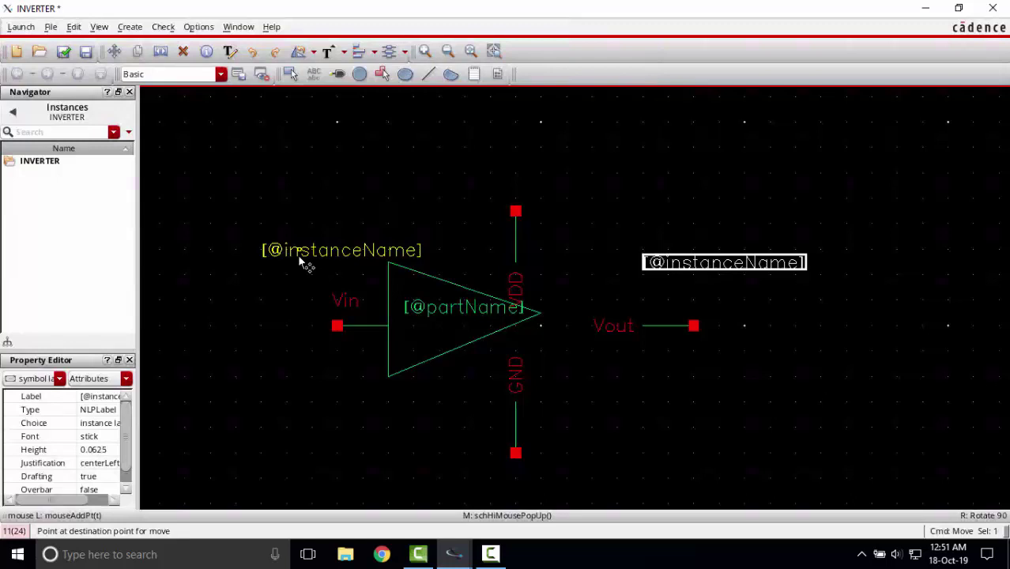
{"action": "left_click", "coordinate": [307, 248]}
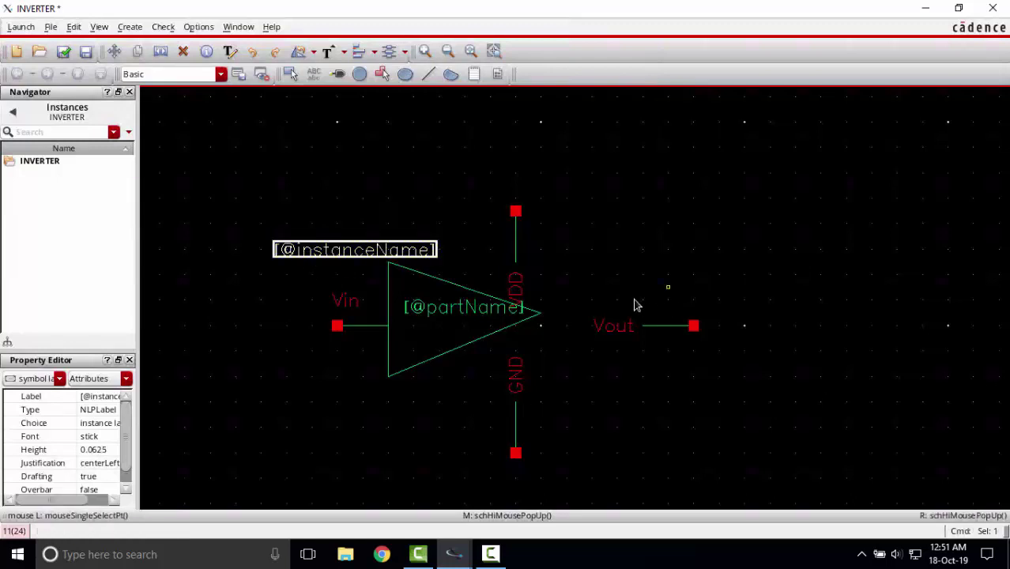
- Place the Vout label above its wire and move the Vout pin and wire to the triangle tip
{"action": "left_click", "coordinate": [606, 326]}
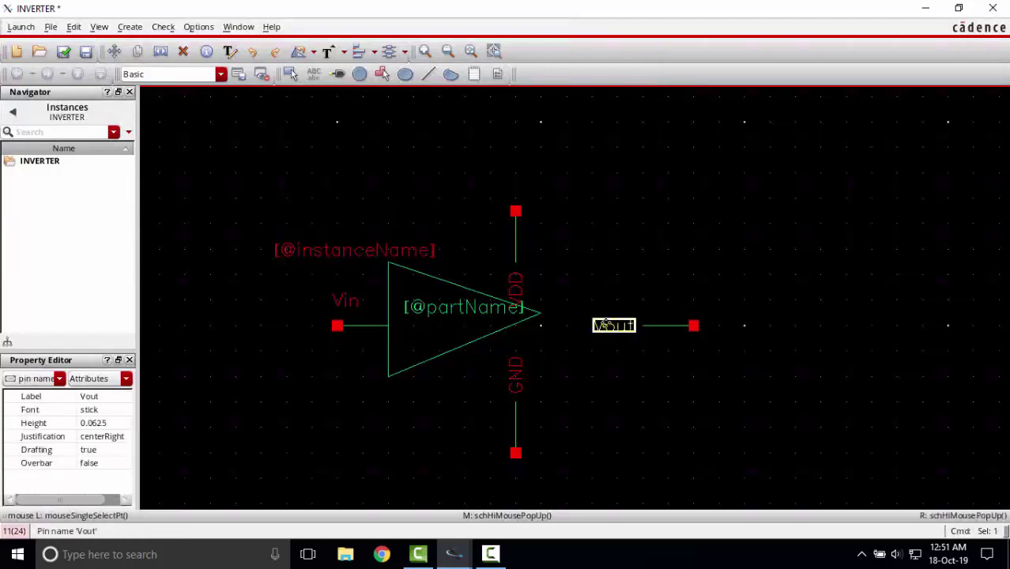
{"action": "key", "text": "m"}
{"action": "left_click", "coordinate": [669, 300]}
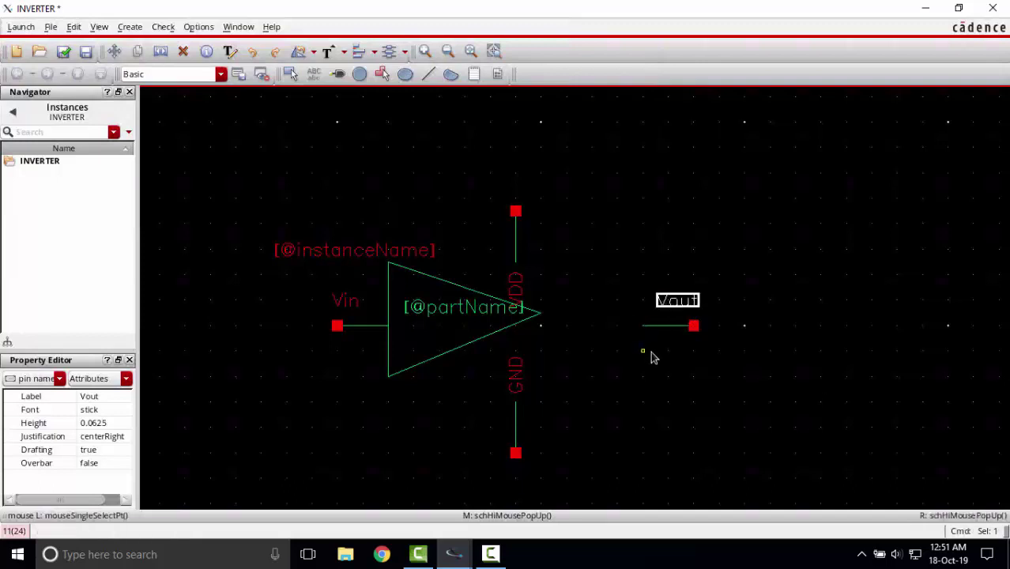
{"action": "left_click_drag", "start_coordinate": [616, 263], "coordinate": [744, 358]}
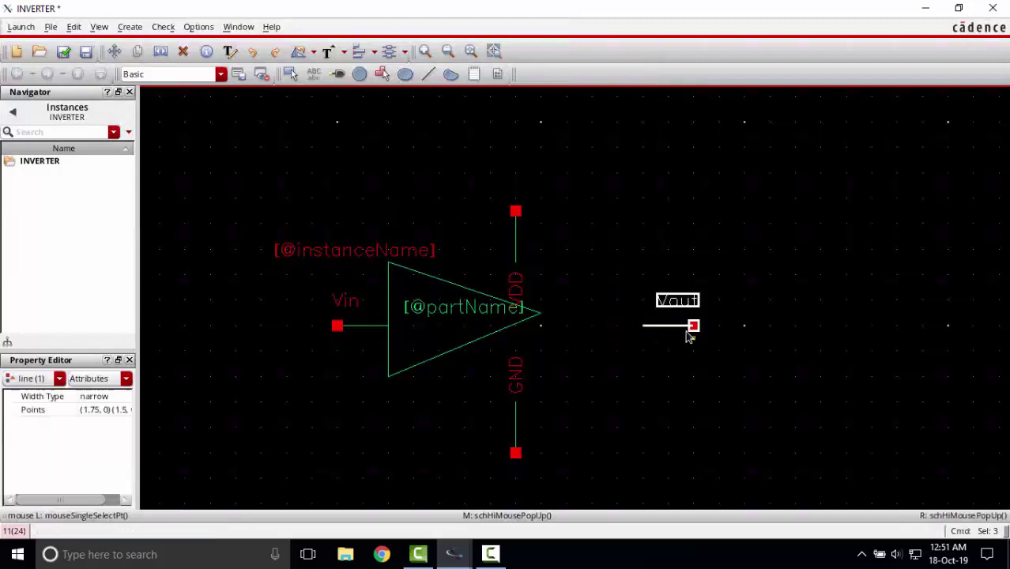
{"action": "key", "text": "m"}
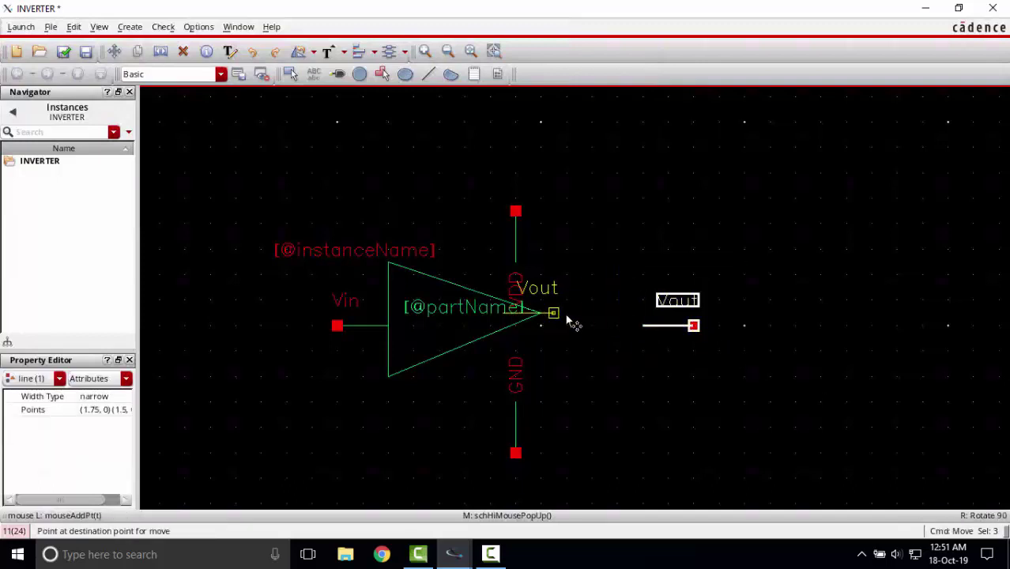
{"action": "left_click", "coordinate": [592, 318]}
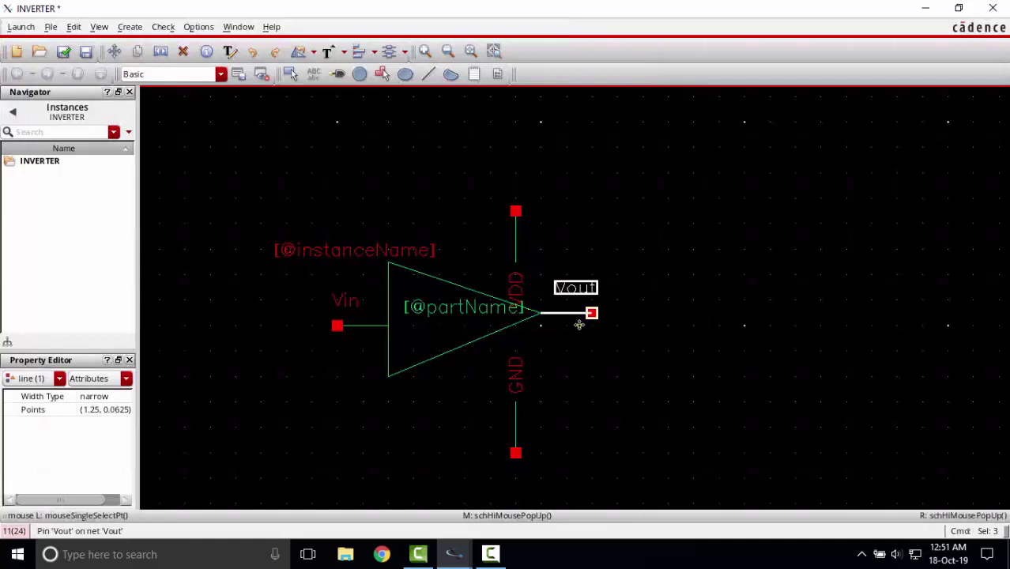
- Shift the Vout pin group further right to make room for the bubble
{"action": "left_click_drag", "start_coordinate": [612, 313], "coordinate": [629, 313]}
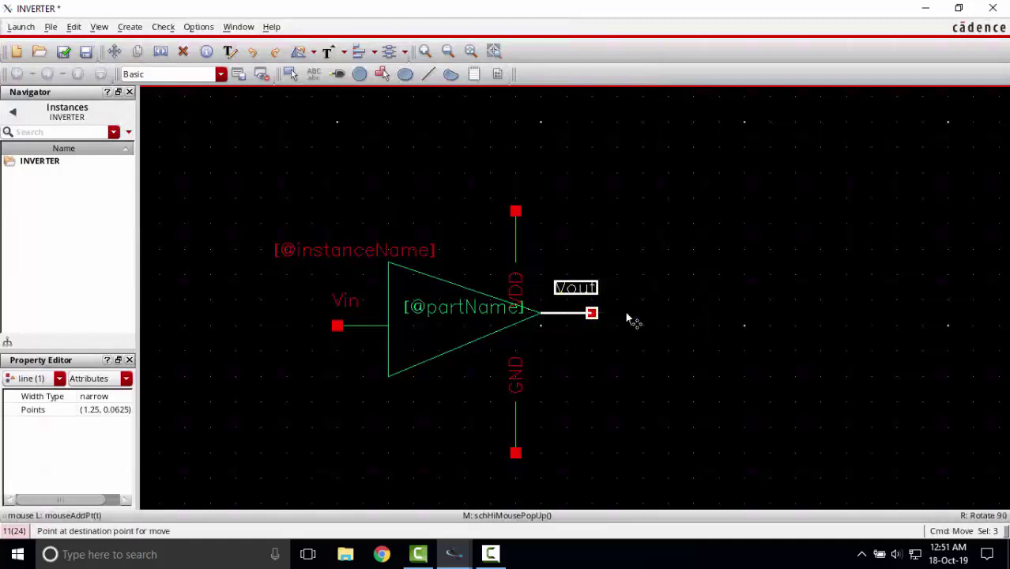
{"action": "left_click", "coordinate": [602, 334]}
{"action": "key", "text": "Delete"}
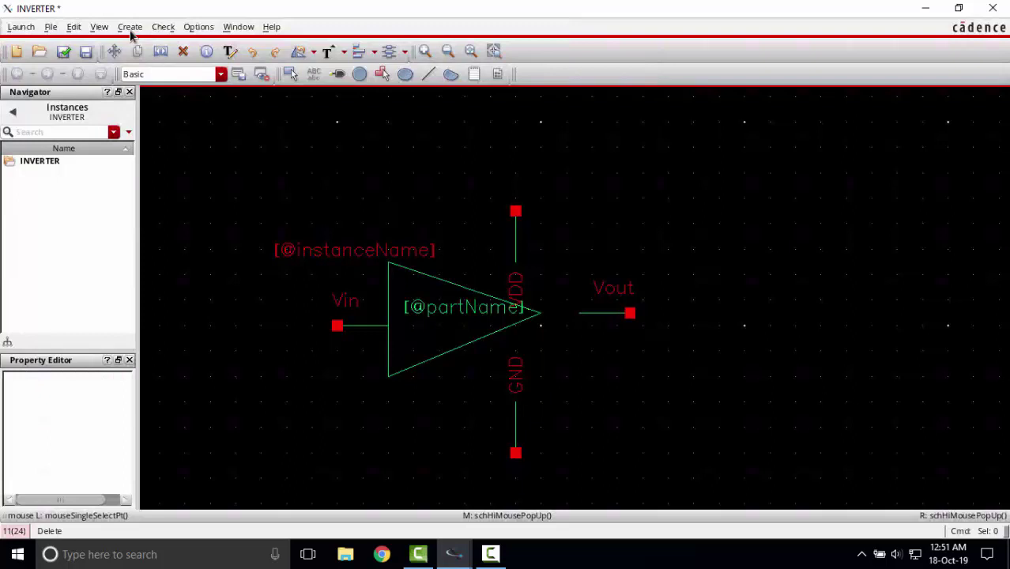
- Draw a small circle at the triangle's tip as the inversion bubble
{"action": "left_click", "coordinate": [128, 27]}
{"action": "mouse_move", "coordinate": [142, 51]}
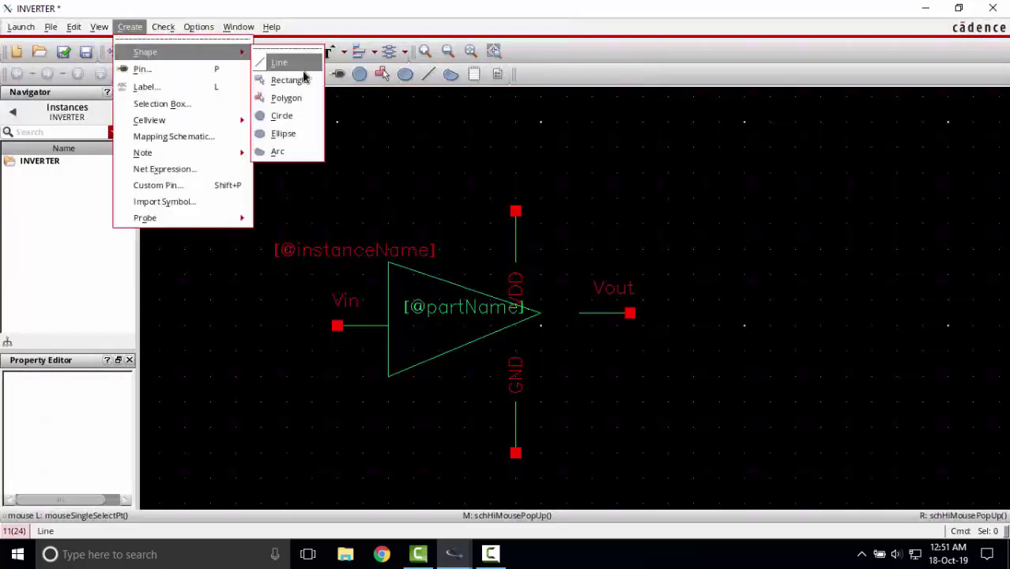
{"action": "left_click", "coordinate": [282, 117]}
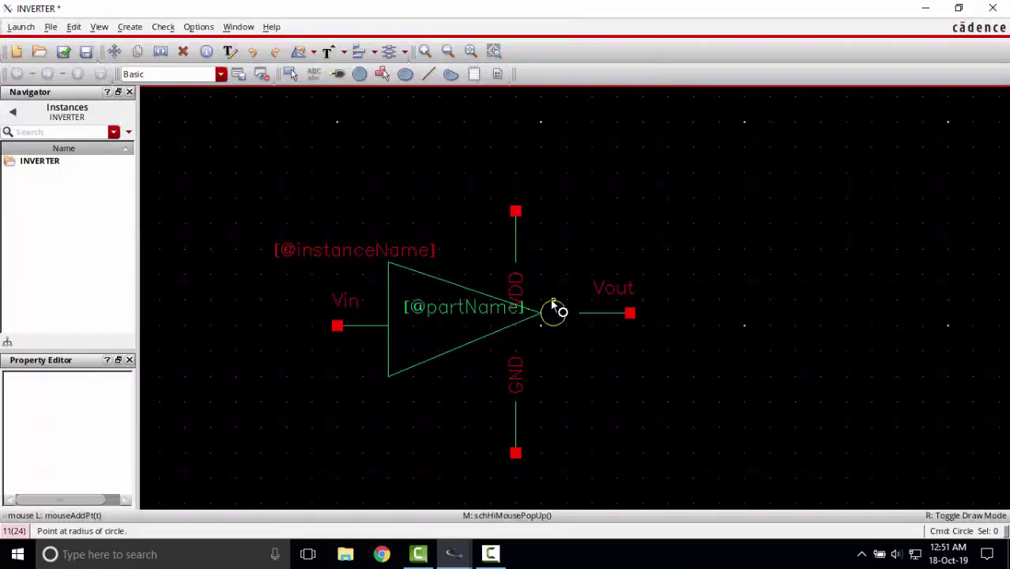
{"action": "left_click", "coordinate": [553, 301]}
- Nudge the Vout pin, wire and label left so they touch the bubble
{"action": "key", "text": "Escape"}
{"action": "left_click_drag", "start_coordinate": [567, 250], "coordinate": [677, 345]}
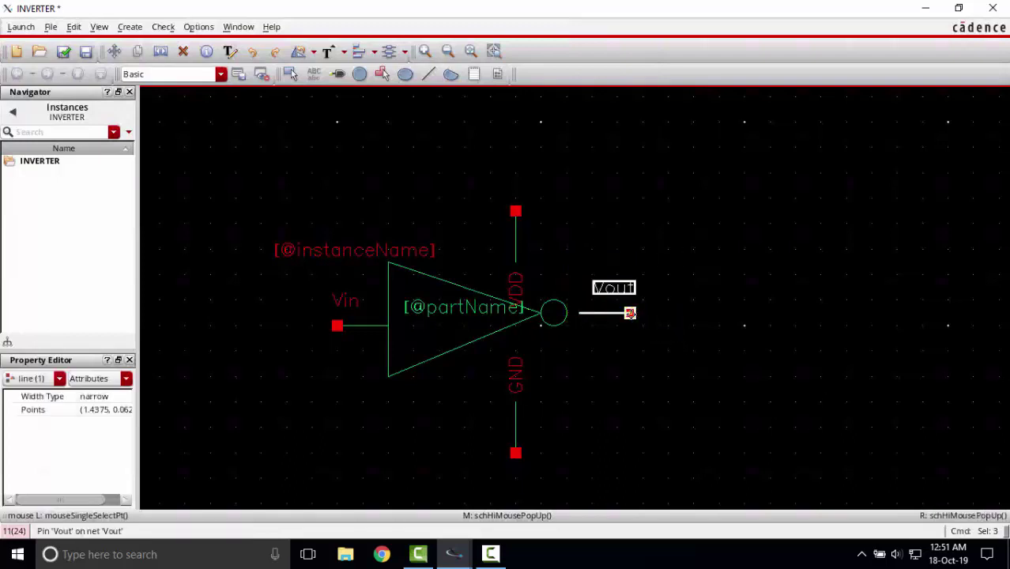
{"action": "left_click_drag", "start_coordinate": [629, 312], "coordinate": [617, 312]}
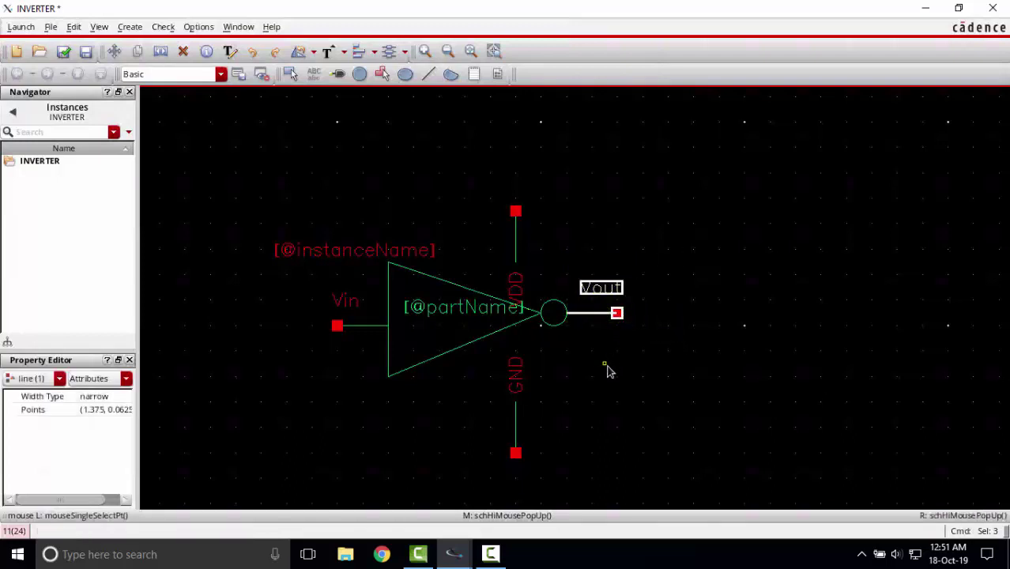
{"action": "left_click", "coordinate": [606, 369]}
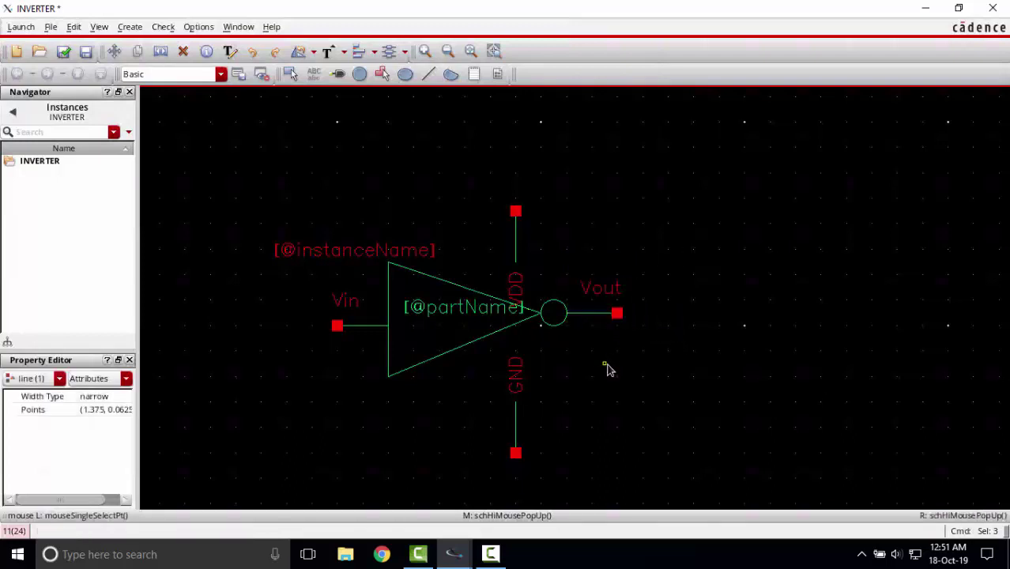
- Rotate the GND label to horizontal and place it beside the lower wire
{"action": "left_click", "coordinate": [515, 375]}
{"action": "left_click_drag", "start_coordinate": [515, 374], "coordinate": [563, 421]}
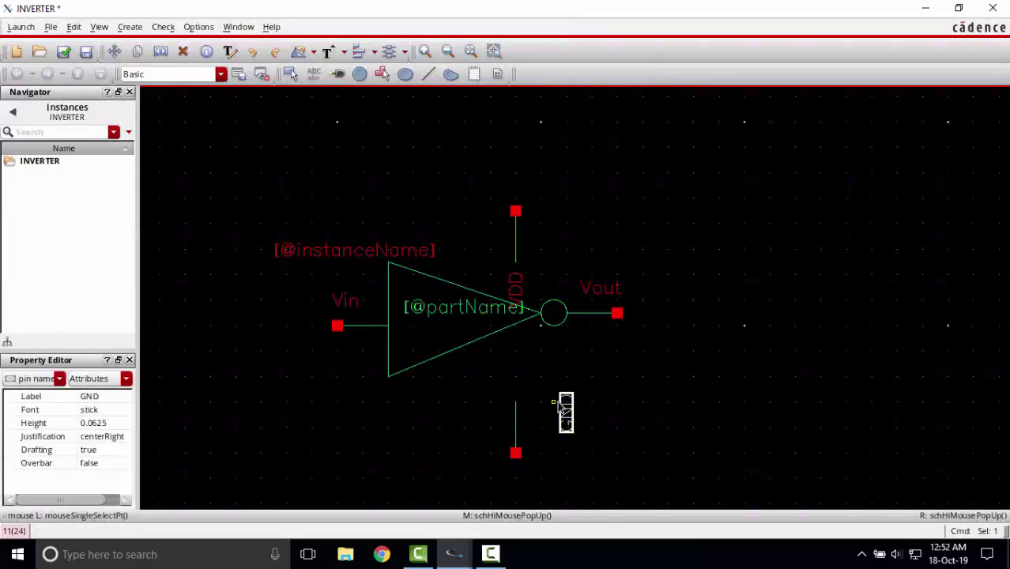
{"action": "key", "text": "r"}
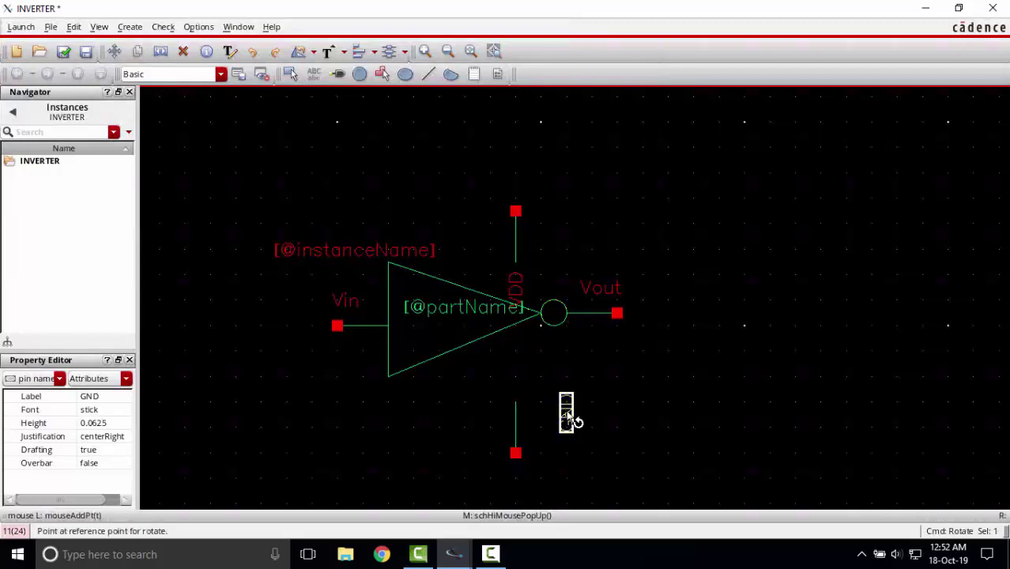
{"action": "left_click", "coordinate": [566, 414]}
{"action": "key", "text": "m"}
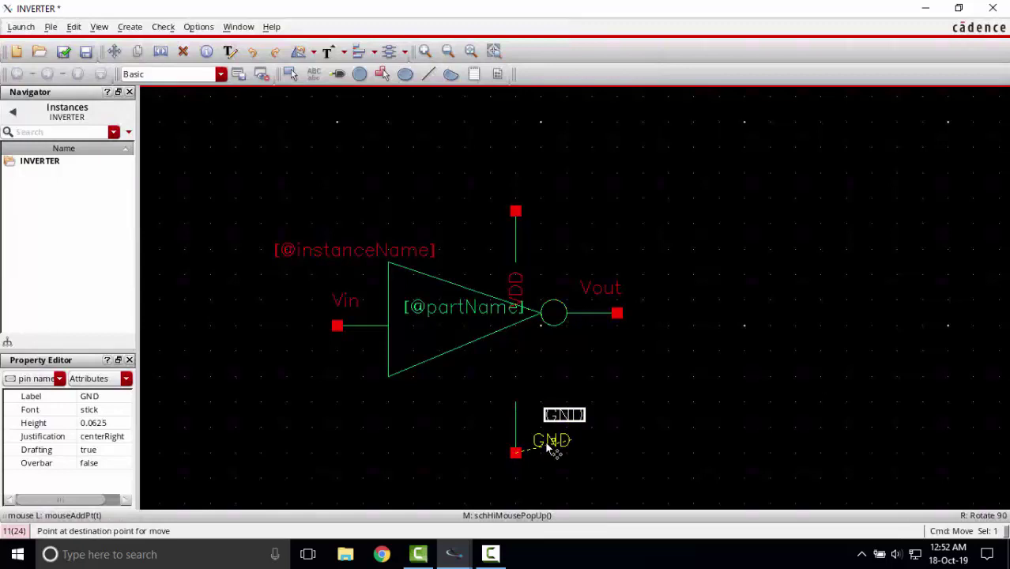
{"action": "left_click", "coordinate": [547, 444]}
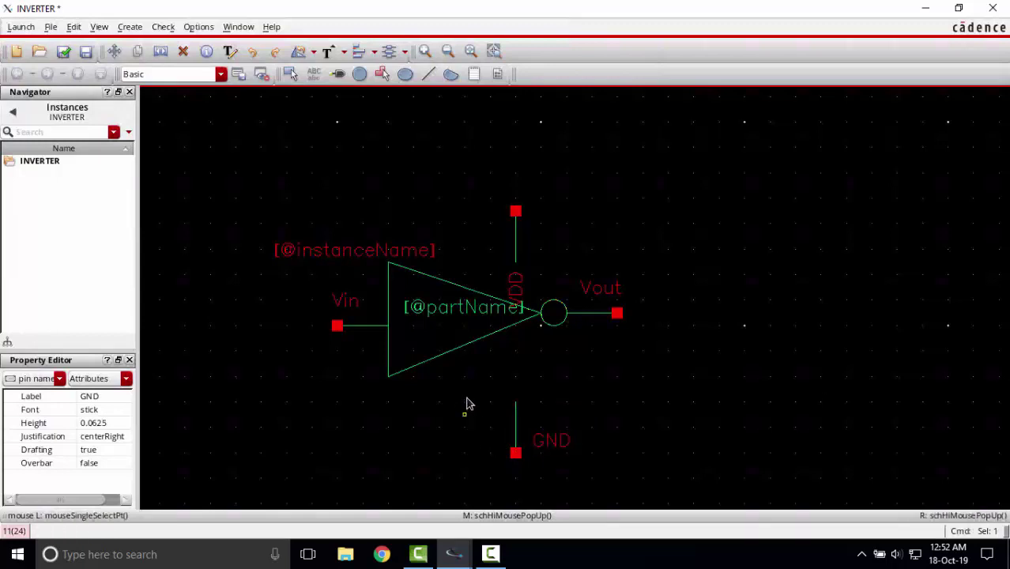
- Move the GND pin, wire and label together beneath the triangle's bottom edge
{"action": "left_click_drag", "start_coordinate": [474, 388], "coordinate": [605, 475]}
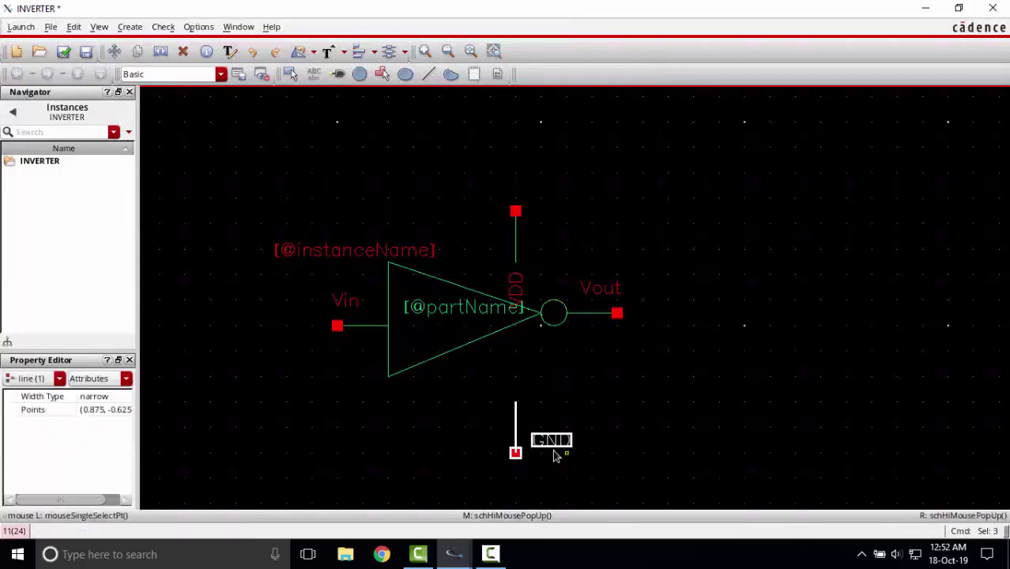
{"action": "key", "text": "m"}
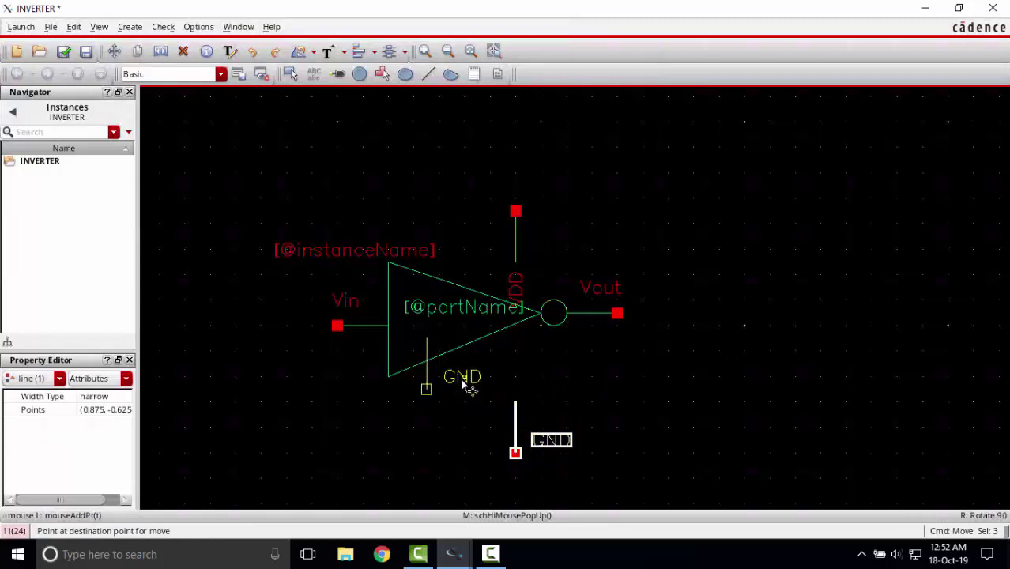
{"action": "key", "text": "Escape"}
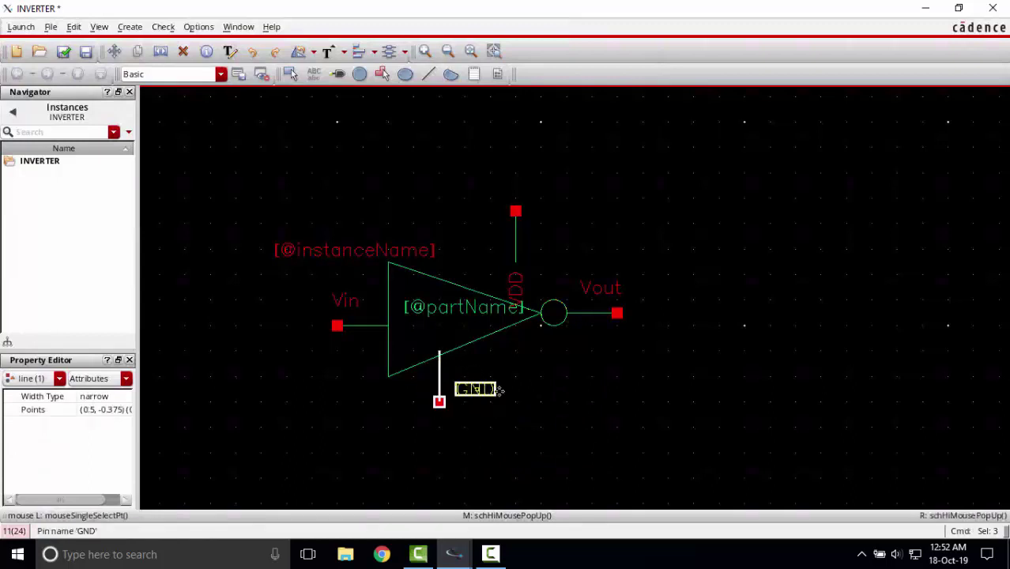
- Move the VDD label right of its wire and rotate it to read horizontally
{"action": "left_click", "coordinate": [537, 375]}
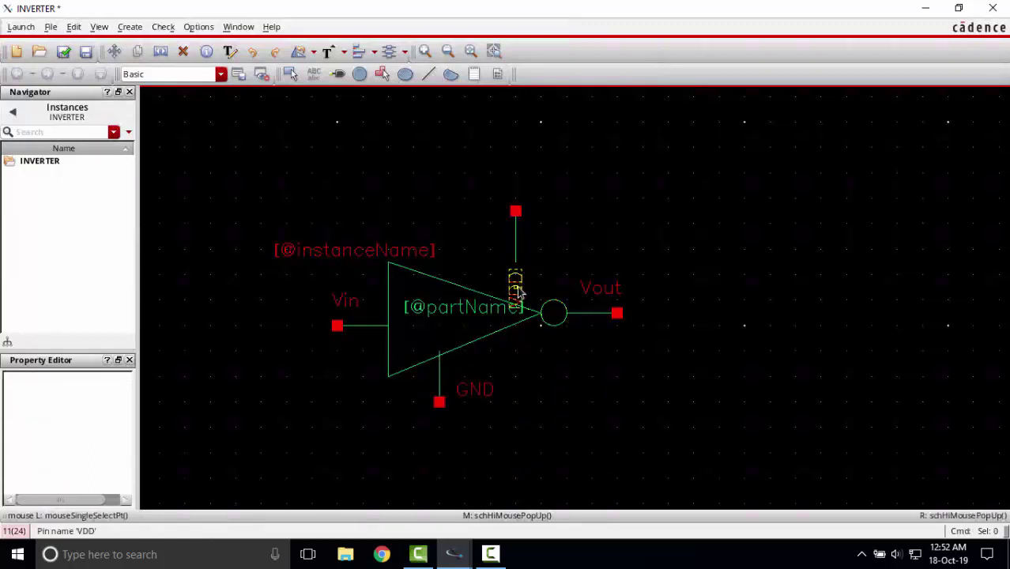
{"action": "left_click", "coordinate": [515, 289]}
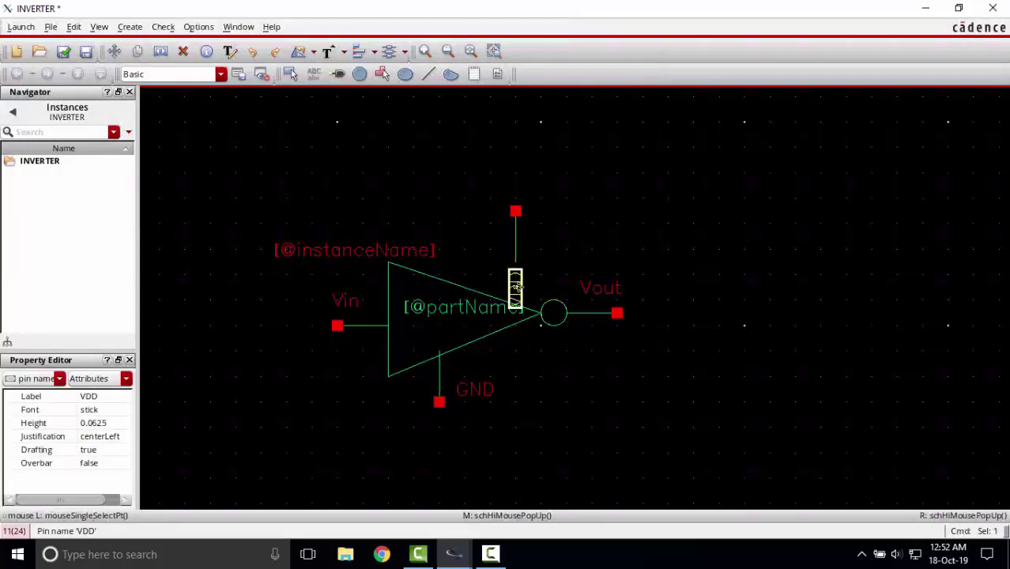
{"action": "key", "text": "m"}
{"action": "left_click", "coordinate": [554, 246]}
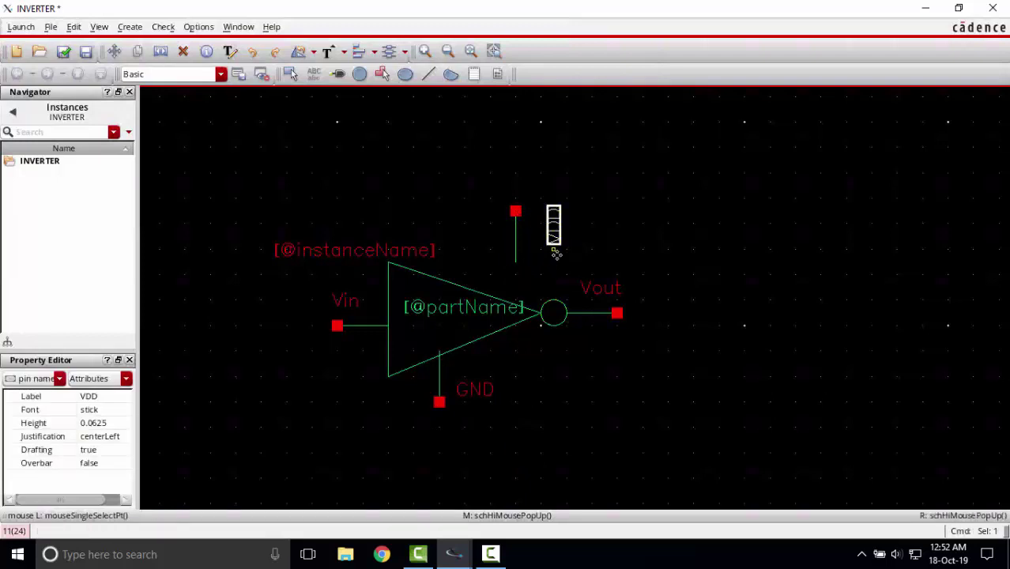
{"action": "key", "text": "r"}
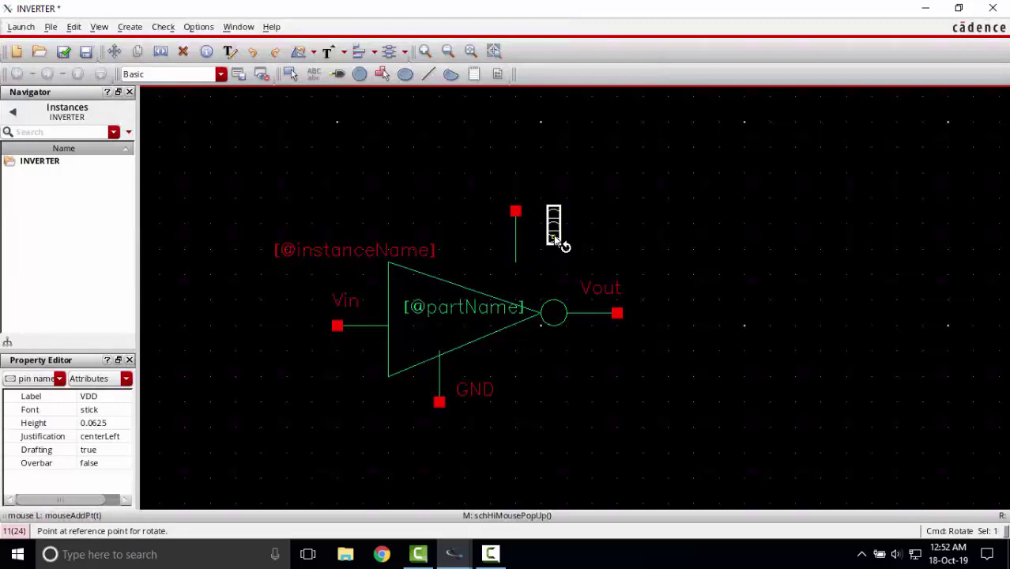
{"action": "left_click", "coordinate": [554, 241]}
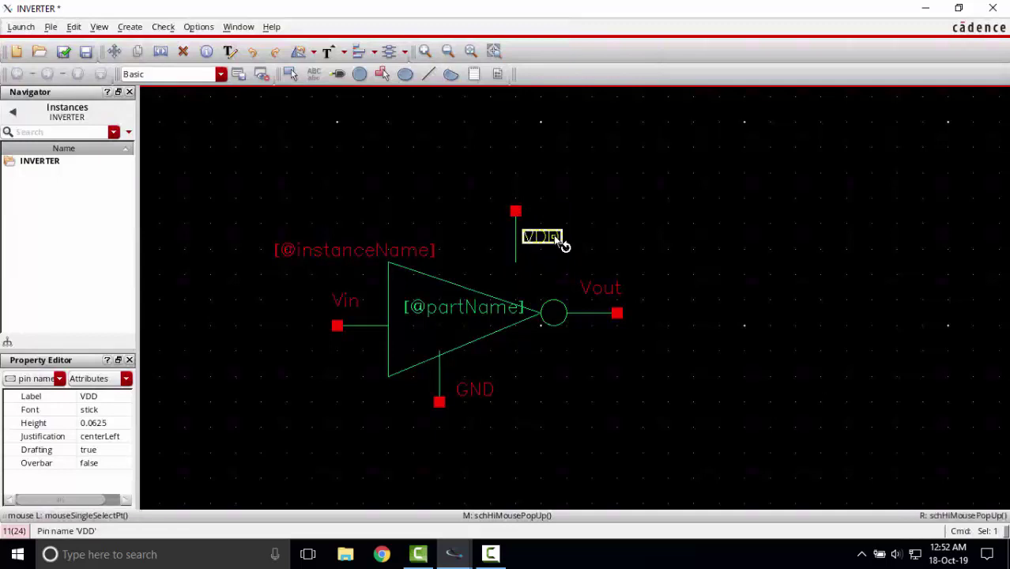
- Move the VDD pin, wire and label together onto the triangle's top edge
{"action": "left_click", "coordinate": [477, 187]}
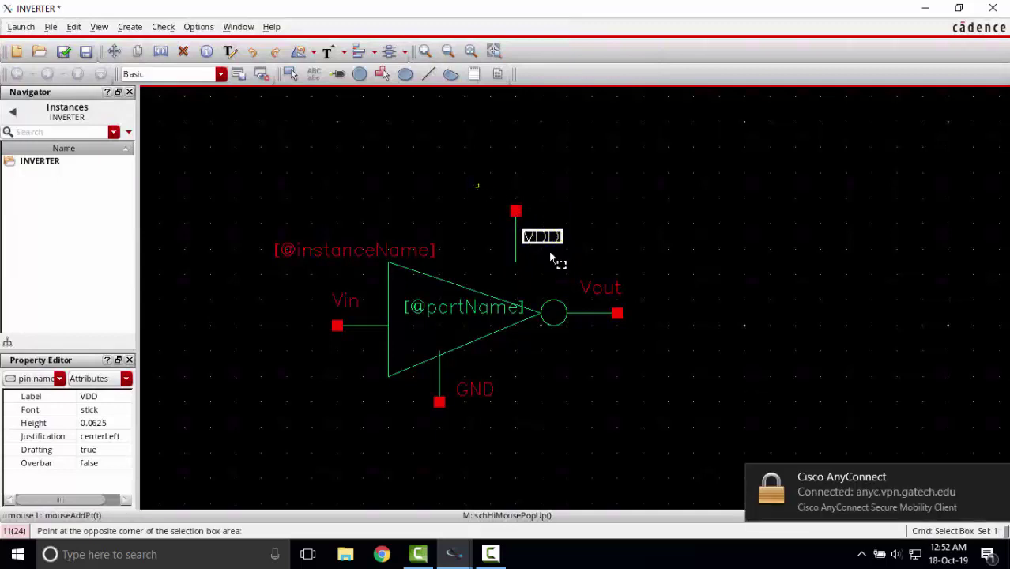
{"action": "left_click", "coordinate": [588, 278]}
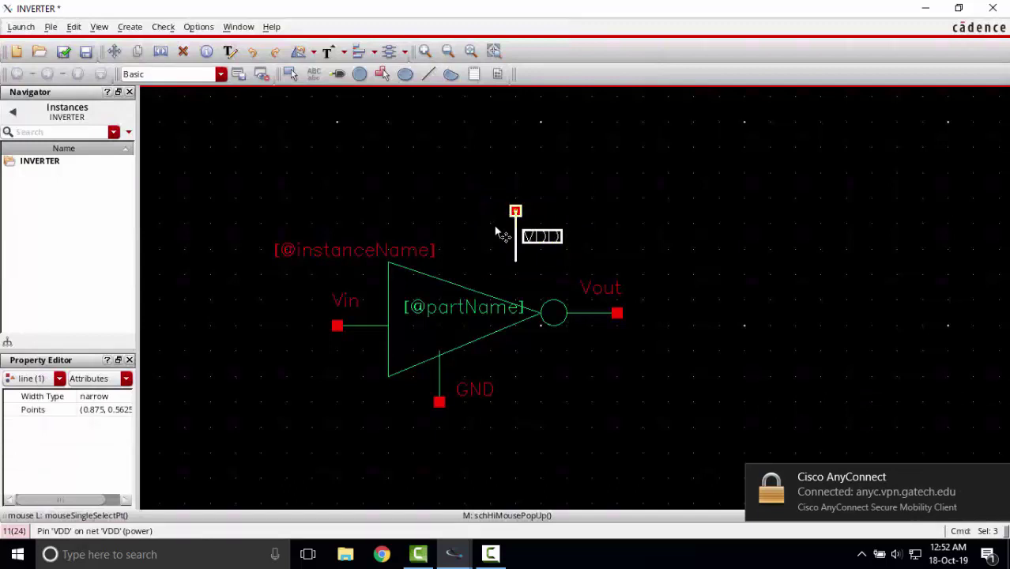
{"action": "key", "text": "m"}
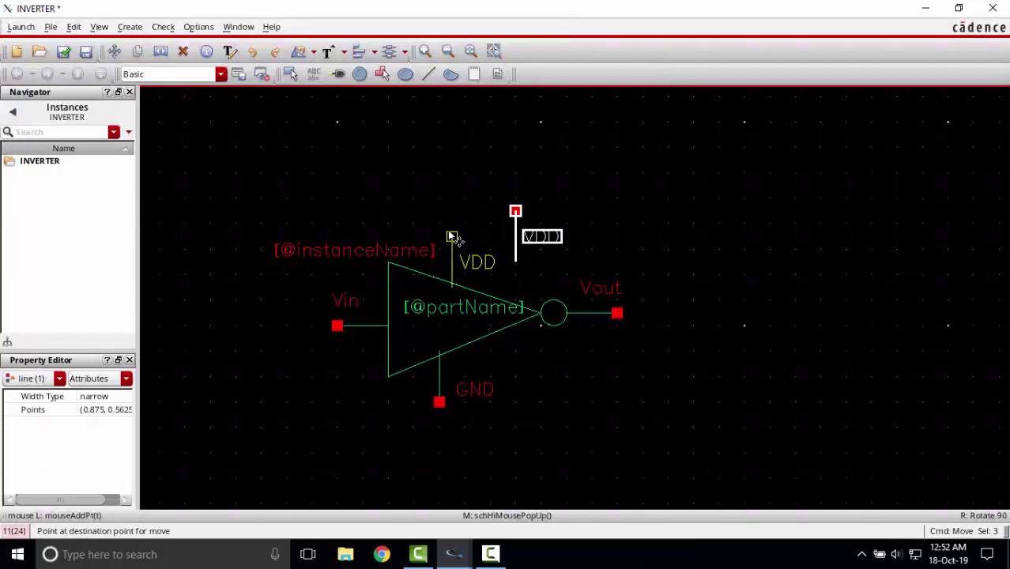
{"action": "left_click", "coordinate": [452, 237]}
{"action": "left_click", "coordinate": [579, 237]}
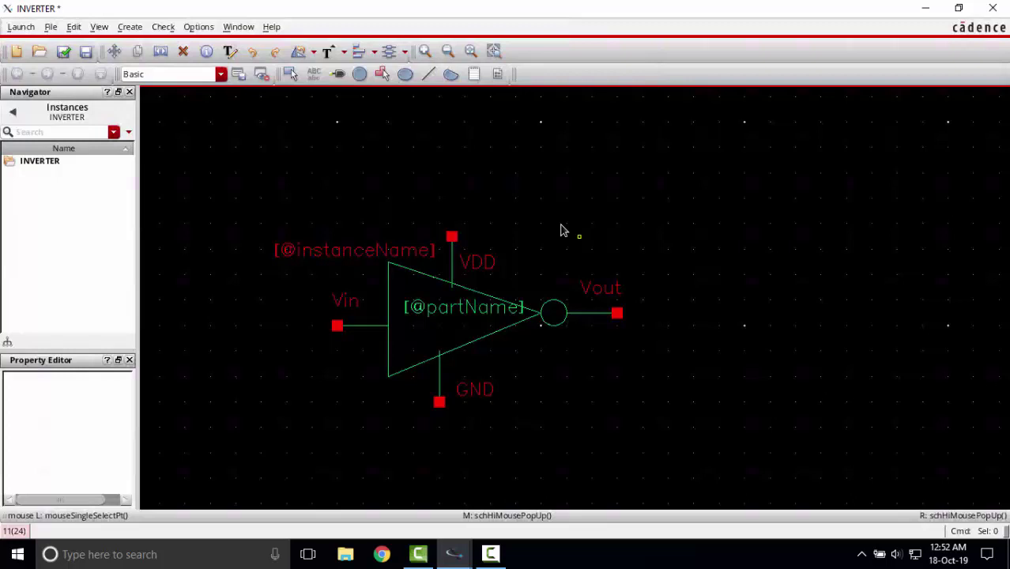
- Check and save the inverter symbol, then create a new schematic cellview named INVERTER3
{"action": "left_click", "coordinate": [64, 52]}
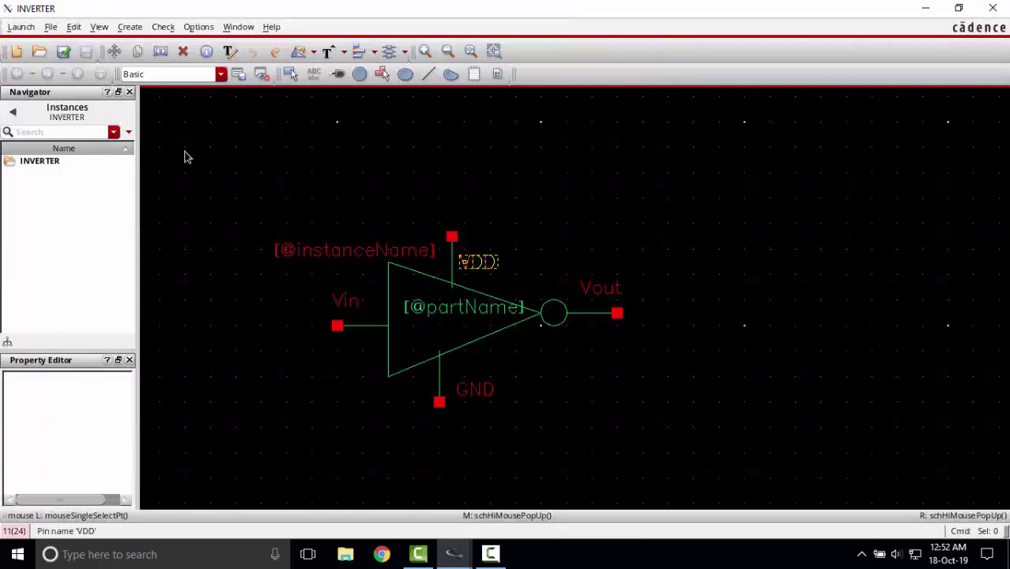
{"action": "left_click", "coordinate": [51, 27]}
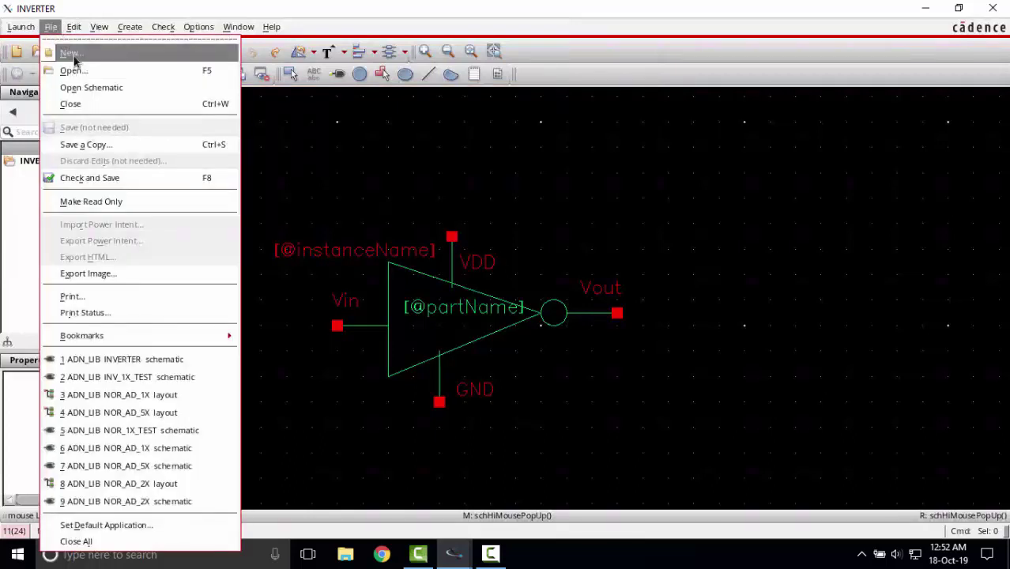
{"action": "left_click", "coordinate": [71, 54]}
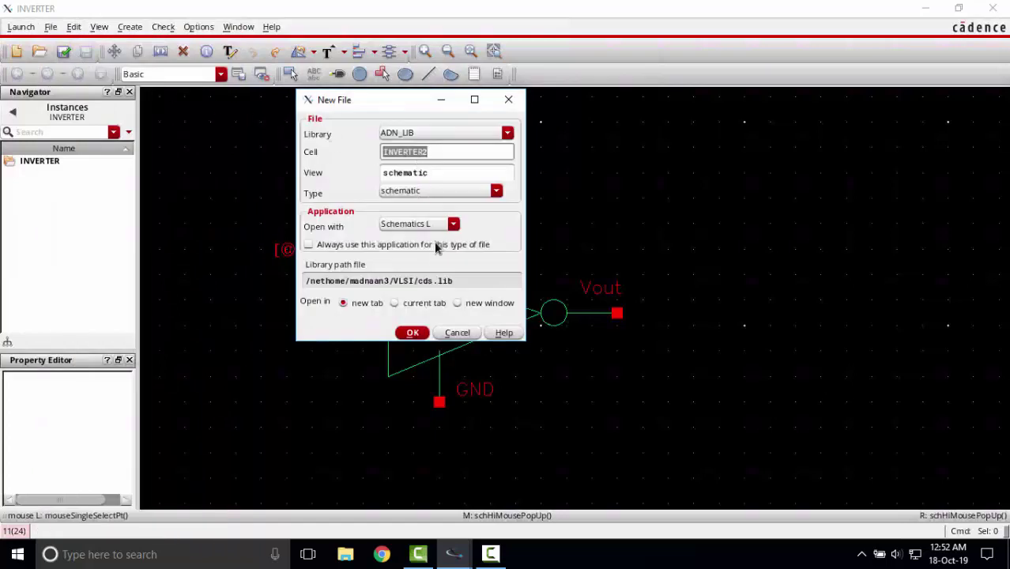
{"action": "left_click", "coordinate": [431, 153]}
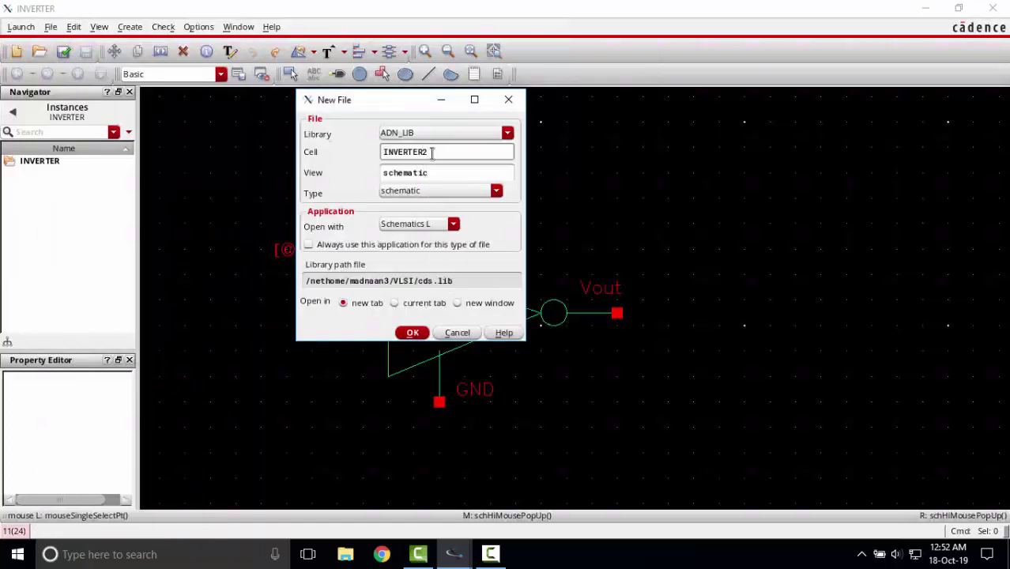
{"action": "type", "text": "3"}
{"action": "left_click", "coordinate": [409, 332]}
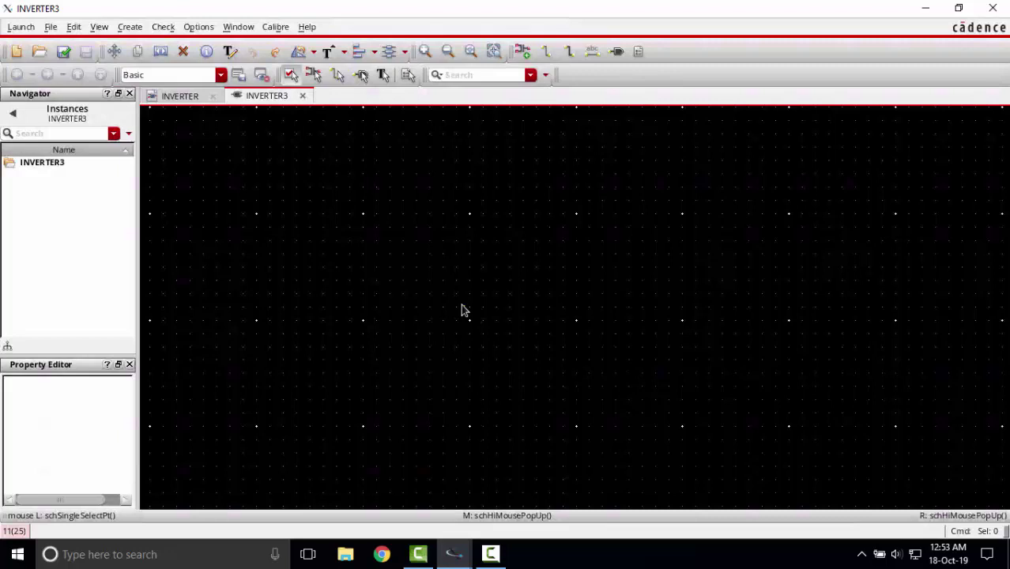
- Start an instance of the ADN_LIB library's INVERTER cell with the Add Instance form
{"action": "key", "text": "i"}
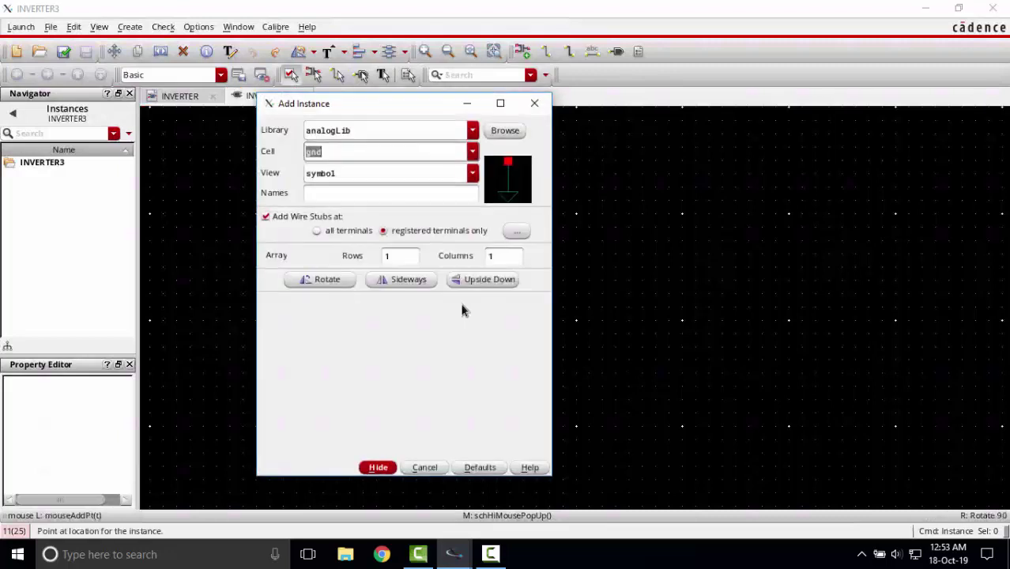
{"action": "left_click", "coordinate": [472, 131]}
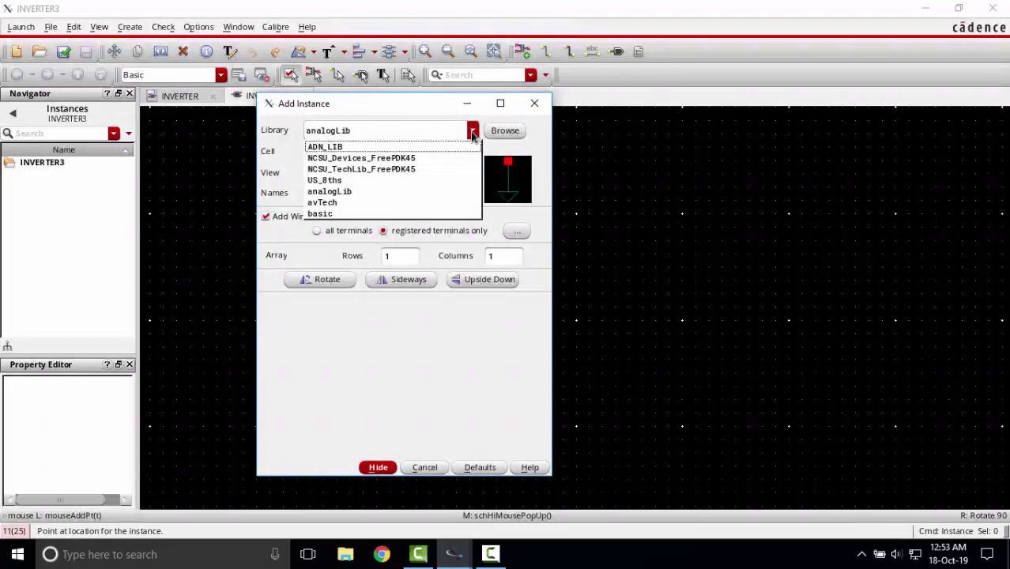
{"action": "left_click", "coordinate": [427, 148]}
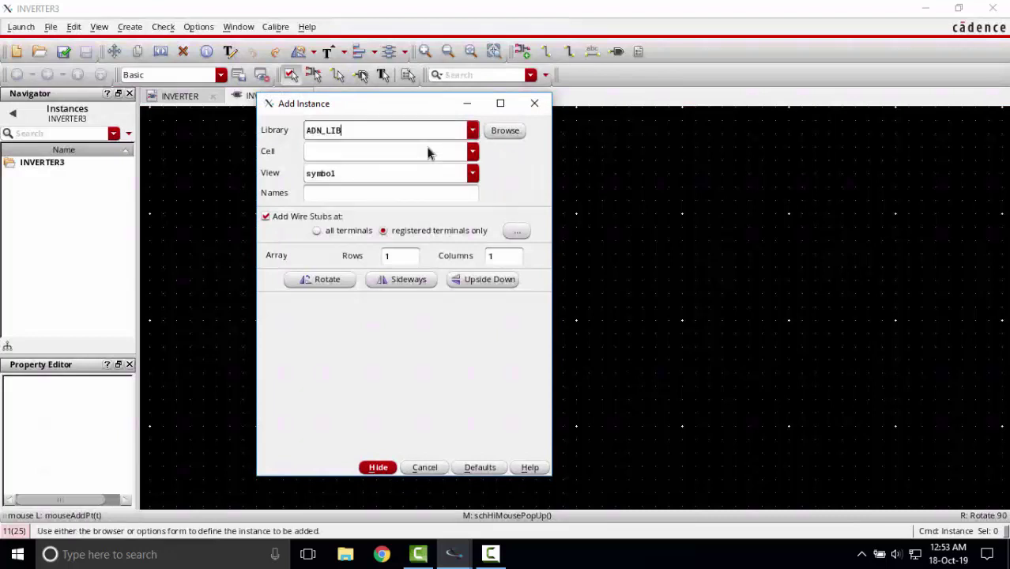
{"action": "left_click", "coordinate": [472, 150]}
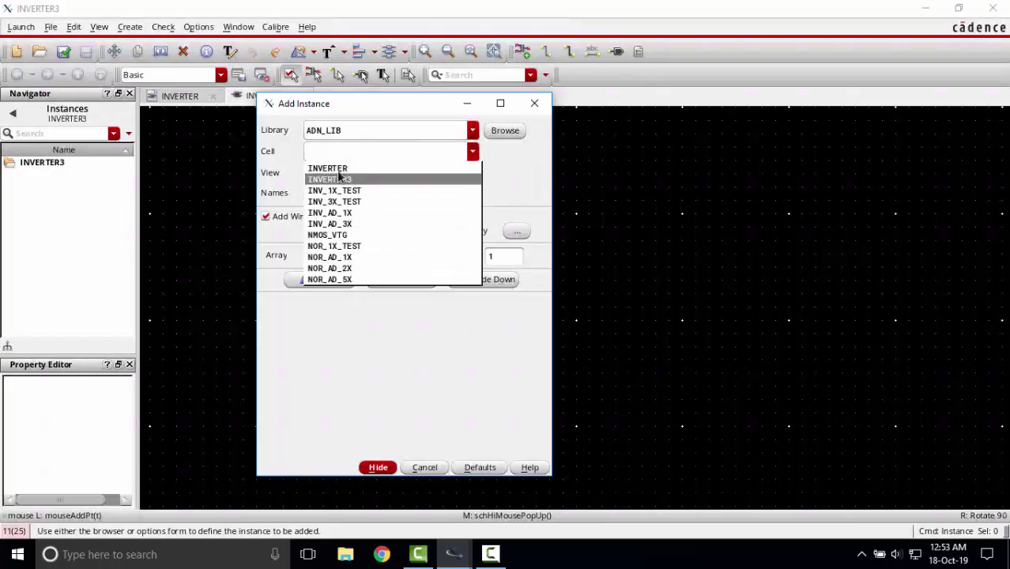
{"action": "left_click", "coordinate": [338, 174]}
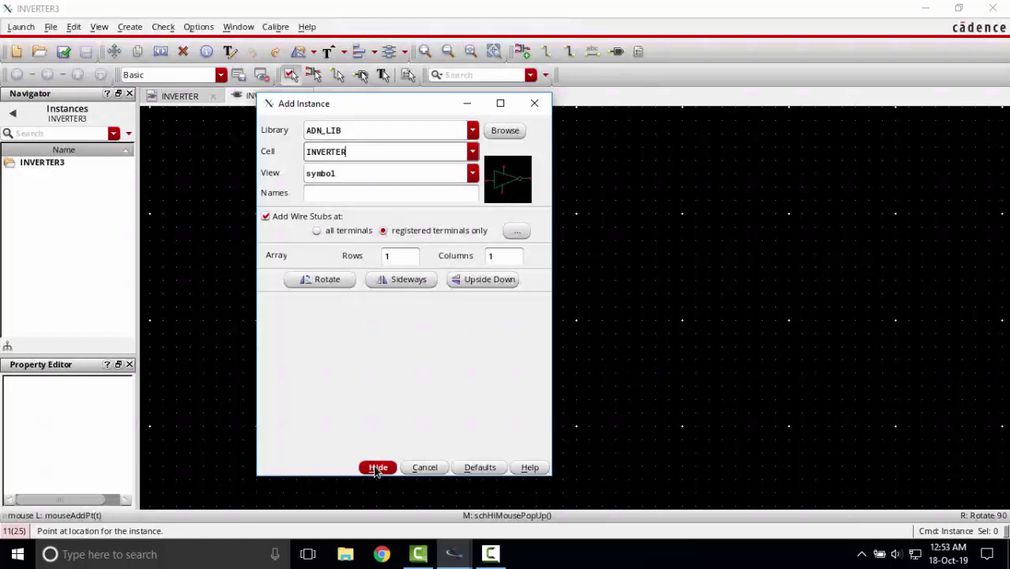
{"action": "left_click", "coordinate": [378, 467]}
- Place INVERTER instances I0 upper right, I1 lower right, I2 upper left, I3 lower left
{"action": "left_click", "coordinate": [519, 229]}
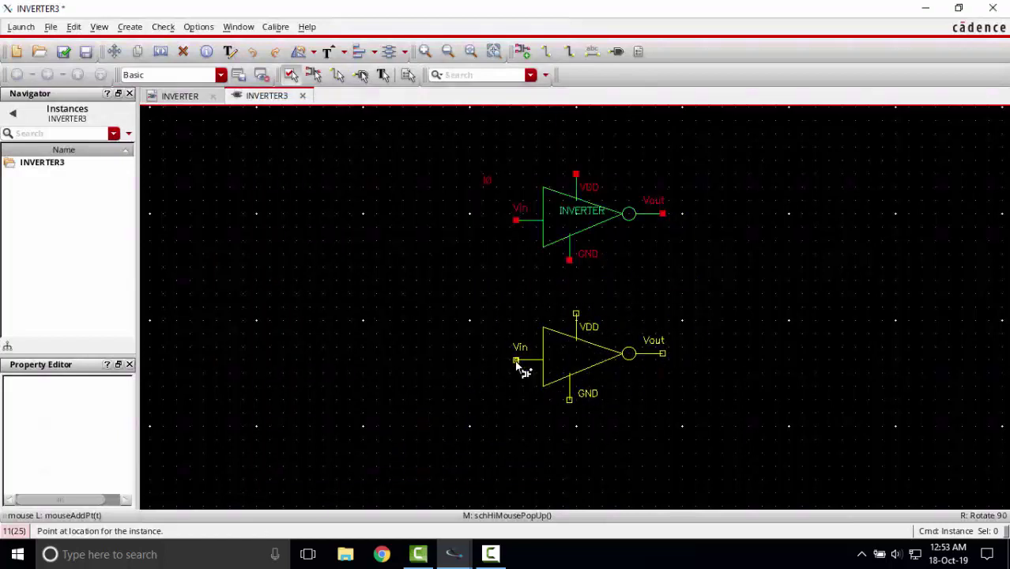
{"action": "left_click", "coordinate": [516, 361]}
{"action": "left_click", "coordinate": [343, 241]}
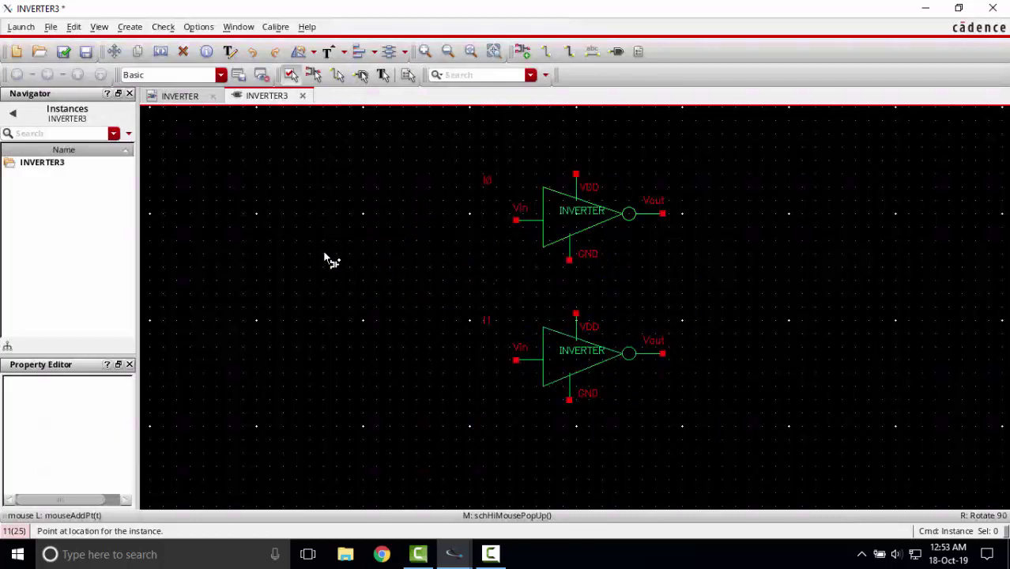
{"action": "left_click", "coordinate": [323, 366]}
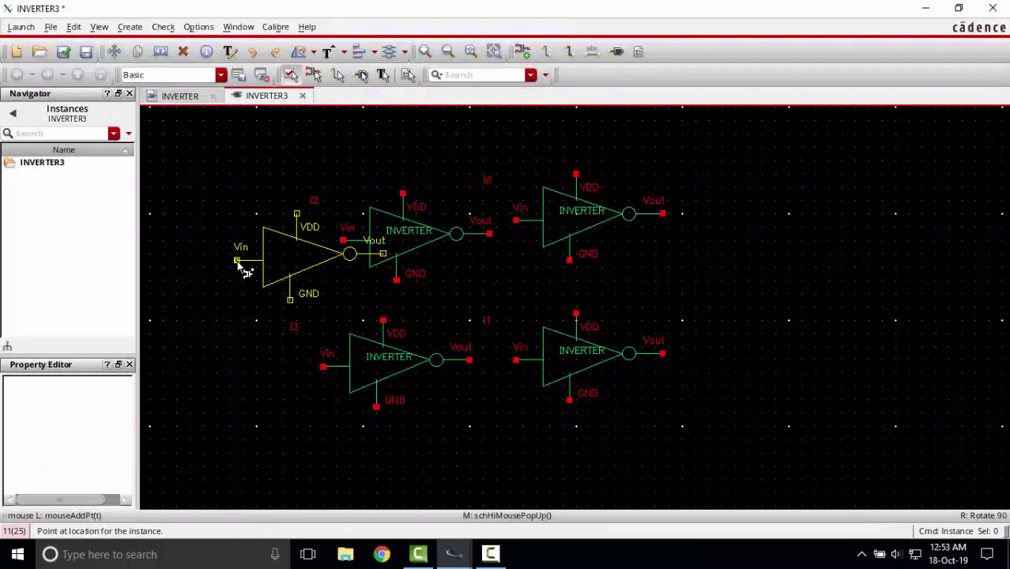
{"action": "key", "text": "Escape"}
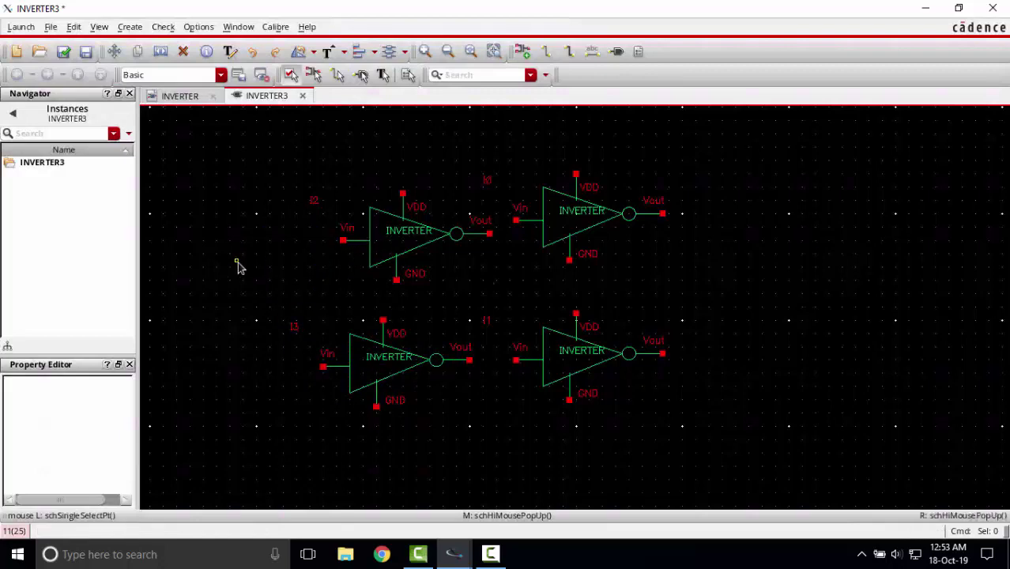
{"action": "mouse_move", "coordinate": [491, 555]}
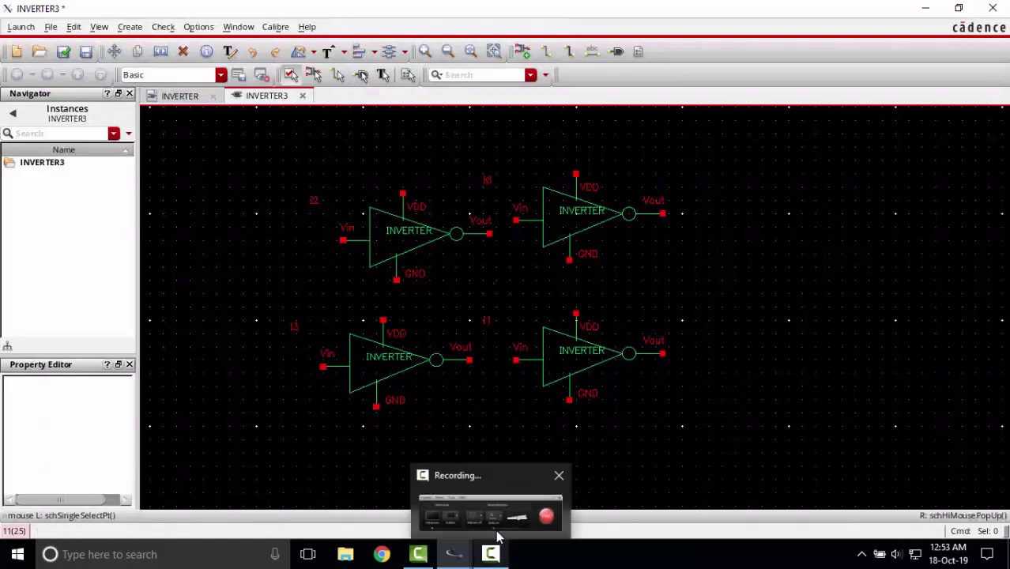